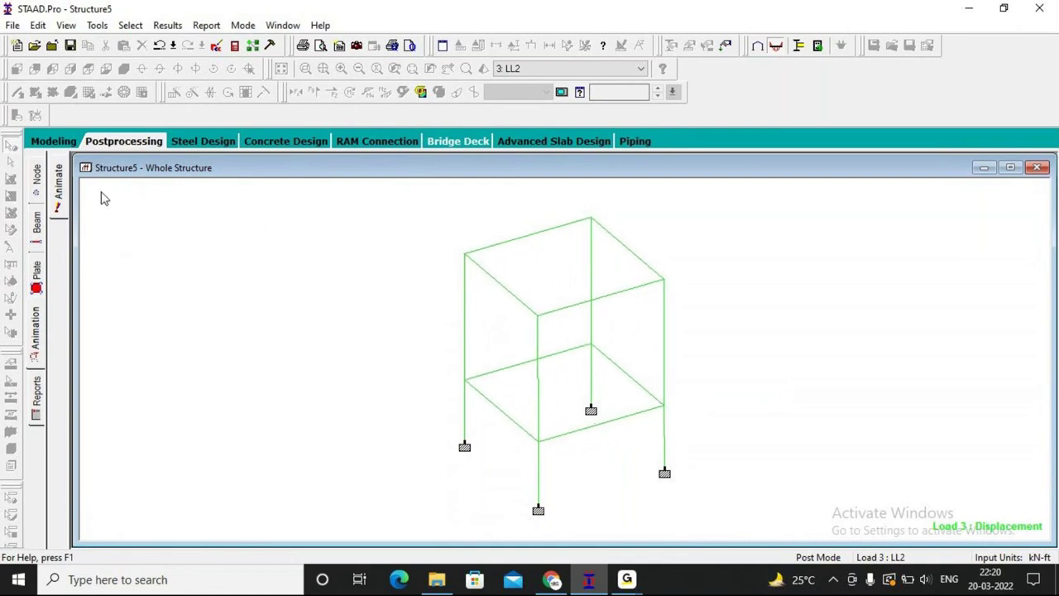
Display the beam force results and inspect the Bending Z diagram of the frame for load case 3: LL2.
{"action": "left_click", "coordinate": [41, 235]}
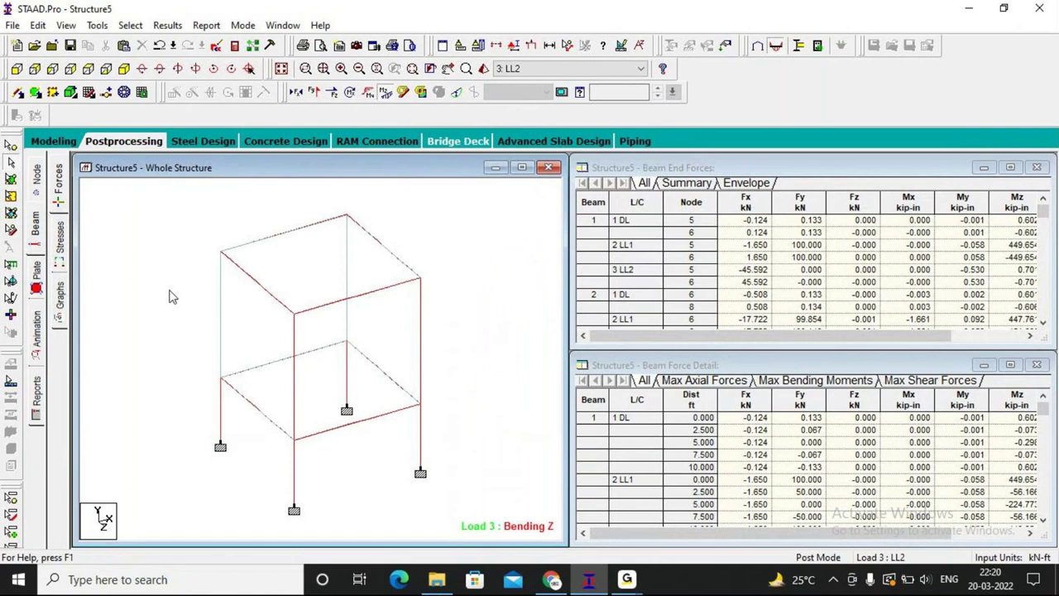
{"action": "scroll", "coordinate": [259, 300], "scroll_direction": "up", "scroll_amount": 1}
{"action": "scroll", "coordinate": [260, 300], "scroll_direction": "up", "scroll_amount": 1}
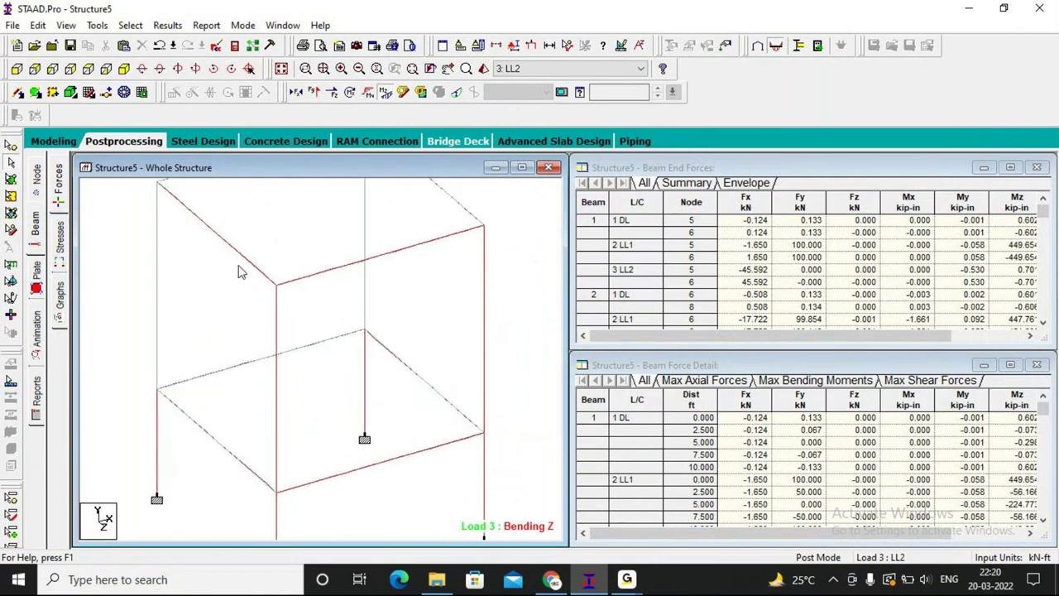
{"action": "scroll", "coordinate": [337, 378], "scroll_direction": "down", "scroll_amount": 2}
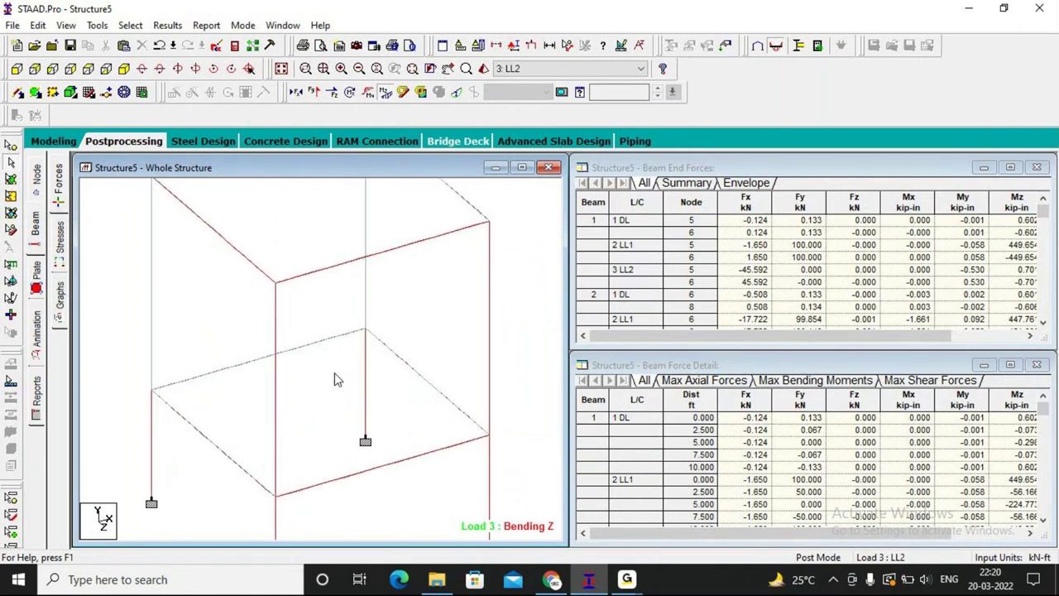
{"action": "scroll", "coordinate": [469, 432], "scroll_direction": "down", "scroll_amount": 1}
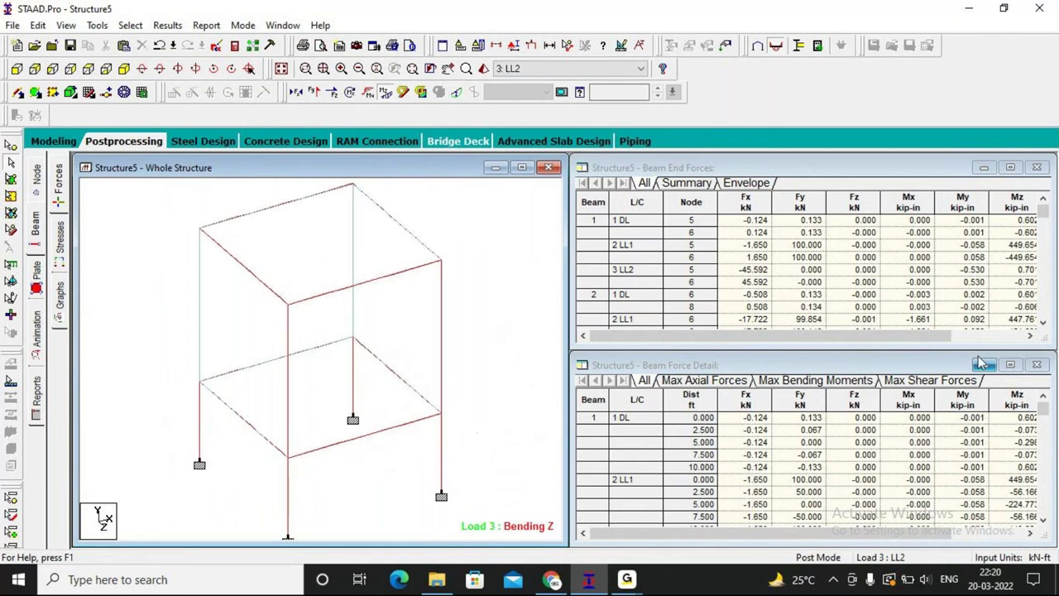
Review the envelope and summary of the beam end forces across the force and moment columns, and maximize the whole-structure view.
{"action": "left_click_drag", "start_coordinate": [803, 335], "coordinate": [869, 320]}
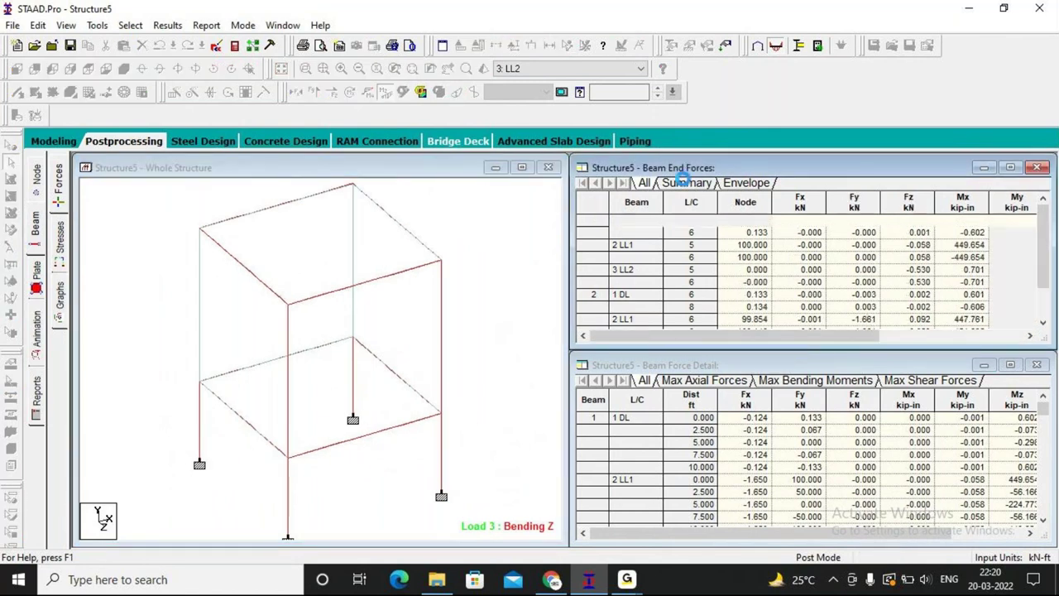
{"action": "left_click", "coordinate": [748, 183]}
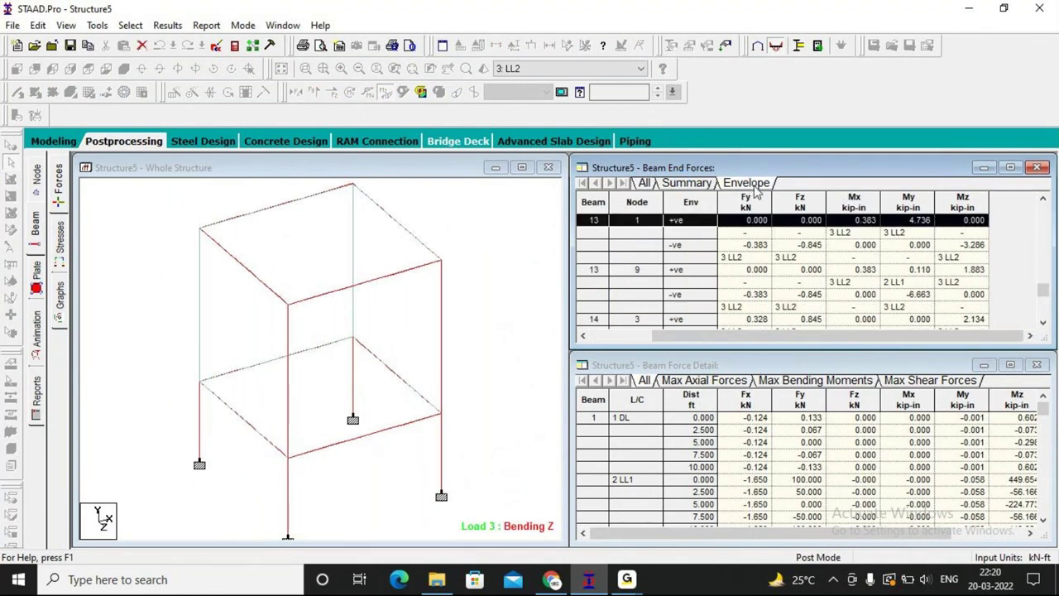
{"action": "left_click", "coordinate": [685, 182]}
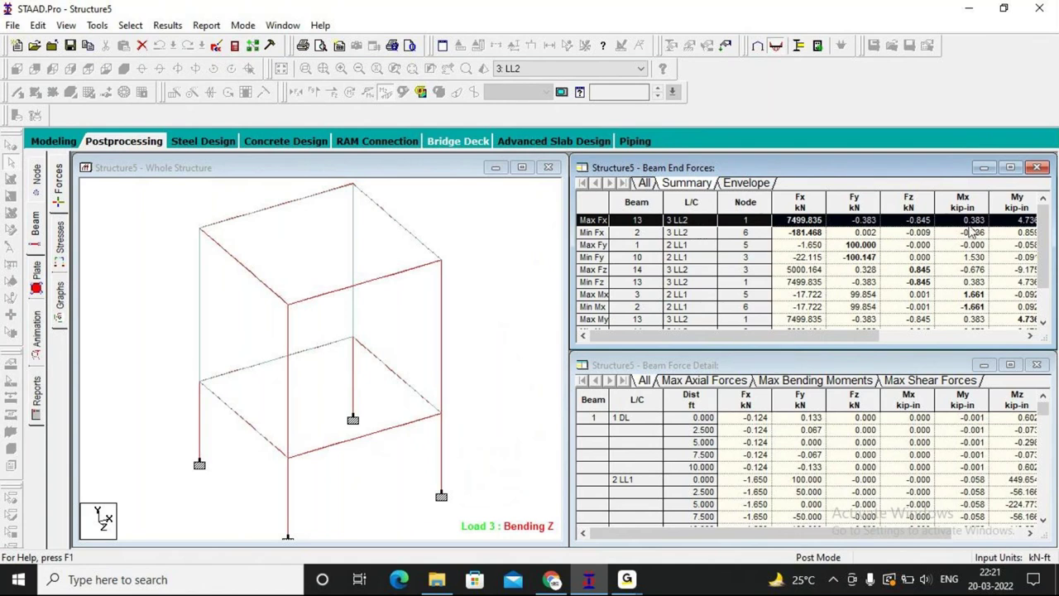
{"action": "left_click_drag", "start_coordinate": [866, 335], "coordinate": [915, 346]}
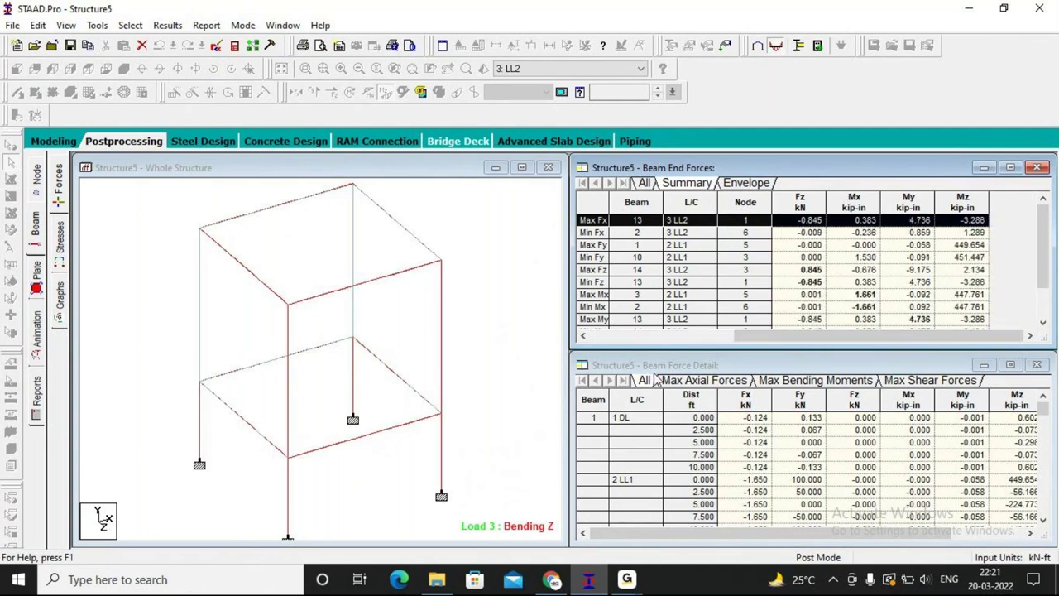
{"action": "scroll", "coordinate": [518, 184], "scroll_direction": "up", "scroll_amount": 1}
{"action": "left_click", "coordinate": [521, 167]}
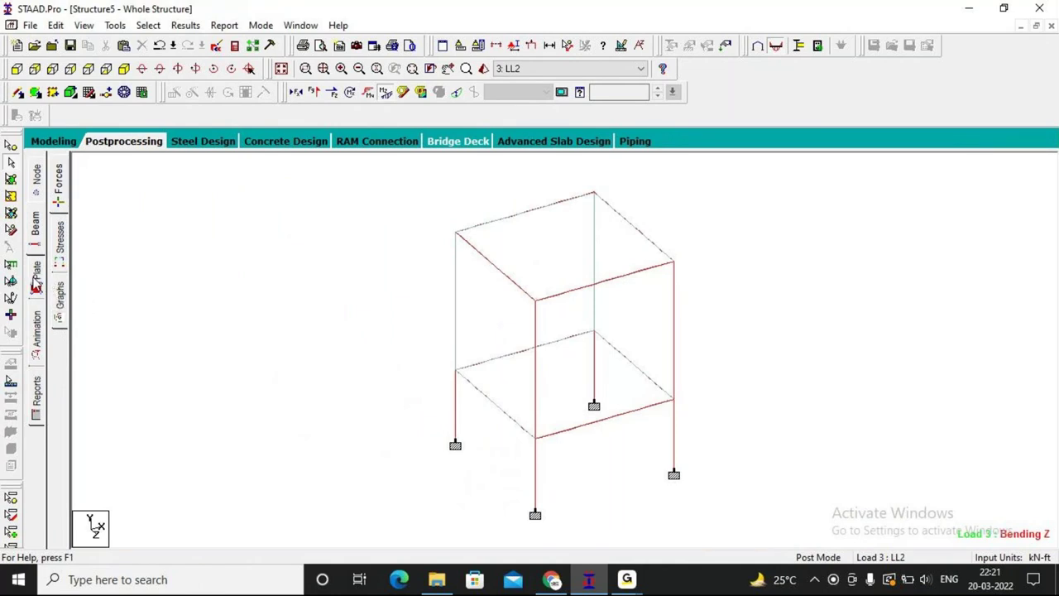
Open the plate stress contour settings, try load cases 1: DL and 2: LL1, and settle on 3: LL2.
{"action": "left_click", "coordinate": [36, 281]}
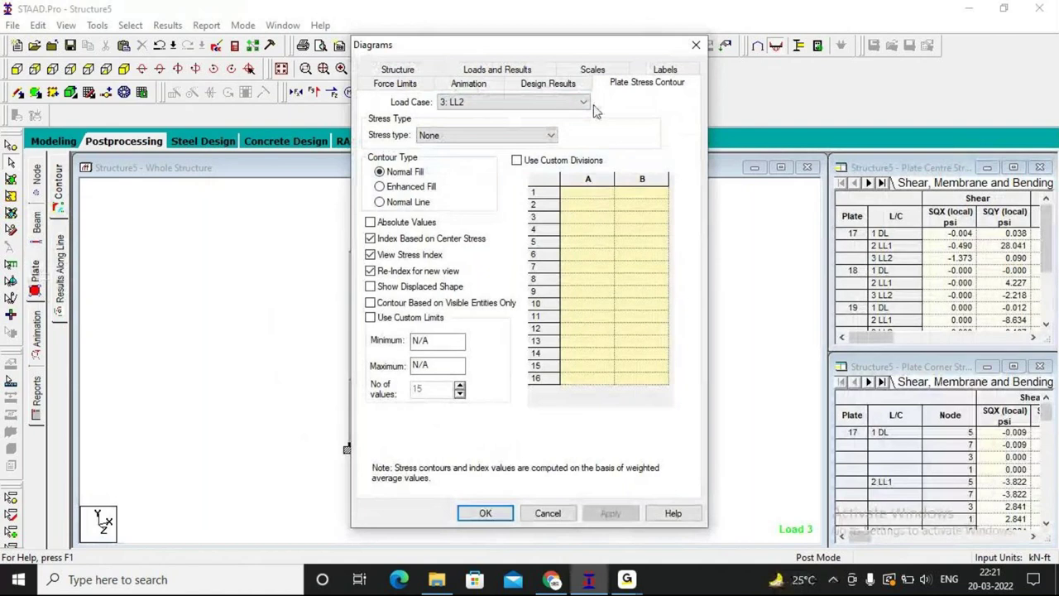
{"action": "left_click", "coordinate": [459, 103]}
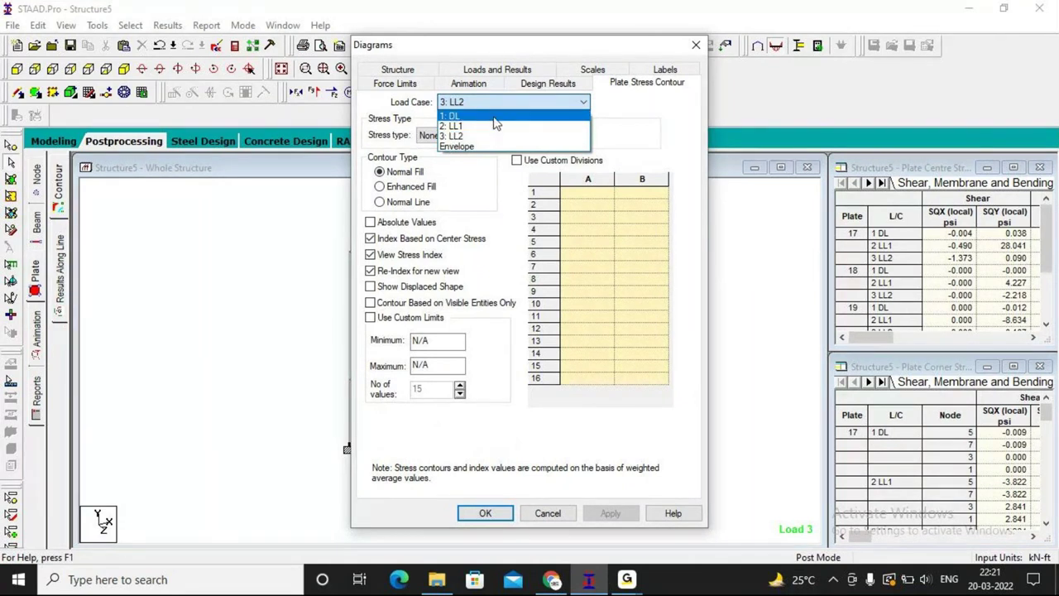
{"action": "left_click", "coordinate": [493, 116]}
{"action": "left_click", "coordinate": [480, 103]}
{"action": "left_click", "coordinate": [451, 126]}
{"action": "left_click", "coordinate": [472, 102]}
{"action": "left_click", "coordinate": [465, 138]}
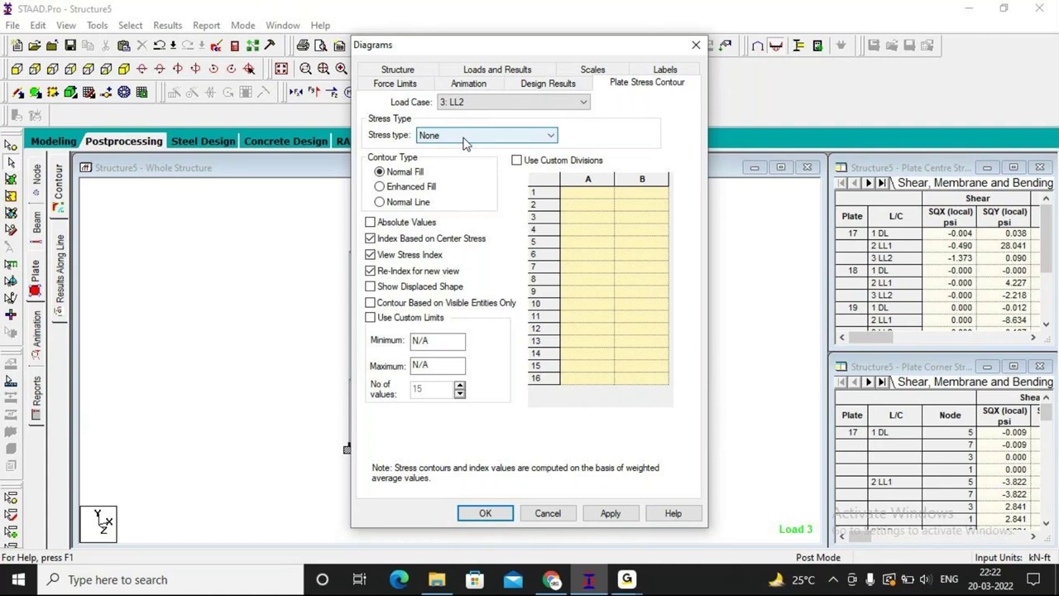
Apply the Max Top (Principal Major Stress) contour to the plates with normal fill and close the diagram settings.
{"action": "left_click", "coordinate": [464, 137]}
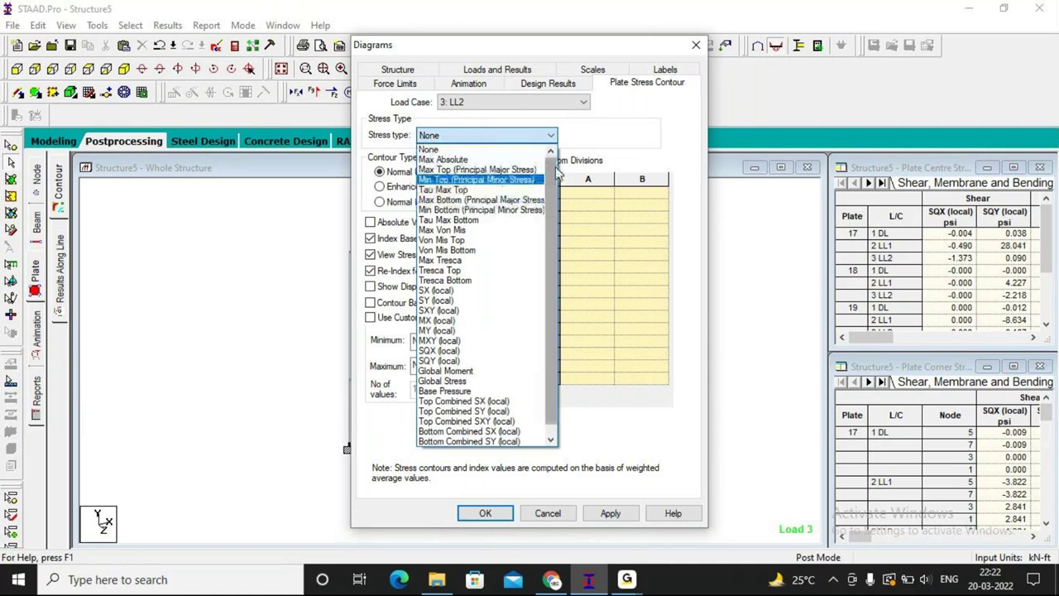
{"action": "scroll", "coordinate": [550, 178], "scroll_direction": "down", "scroll_amount": 1}
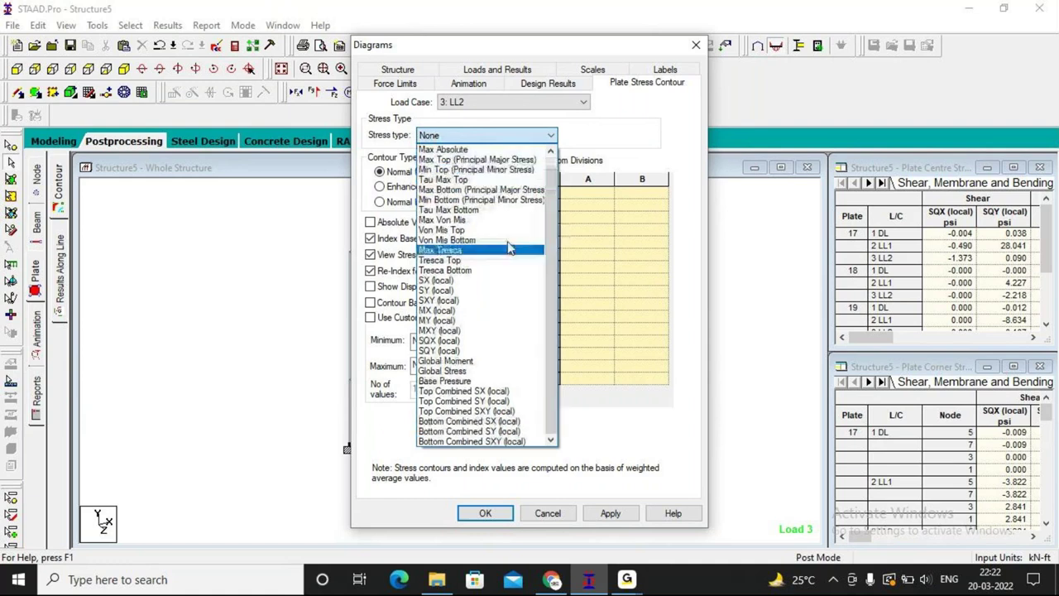
{"action": "scroll", "coordinate": [508, 246], "scroll_direction": "up", "scroll_amount": 1}
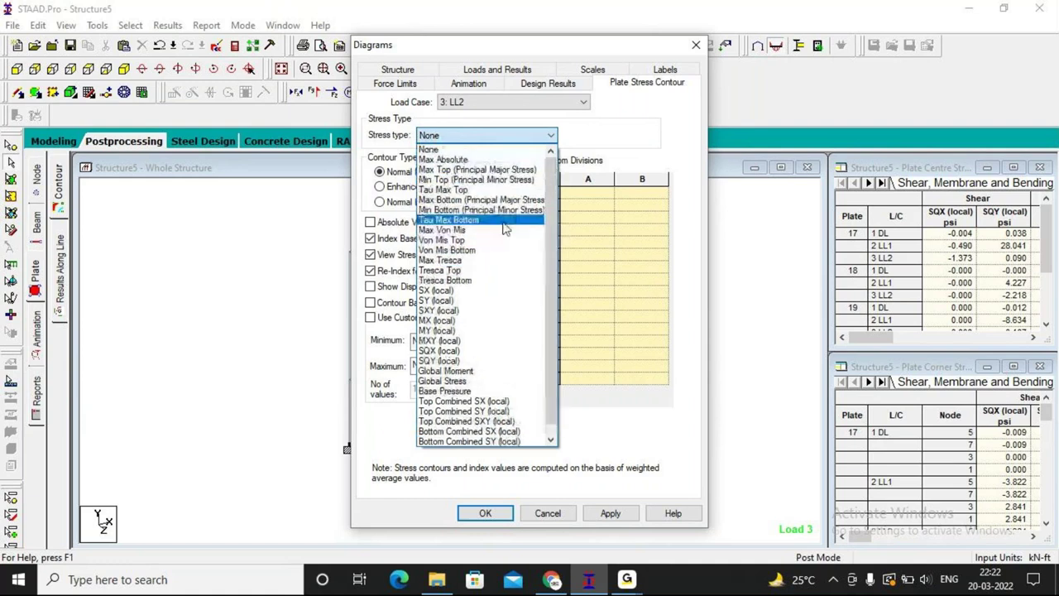
{"action": "left_click", "coordinate": [484, 170]}
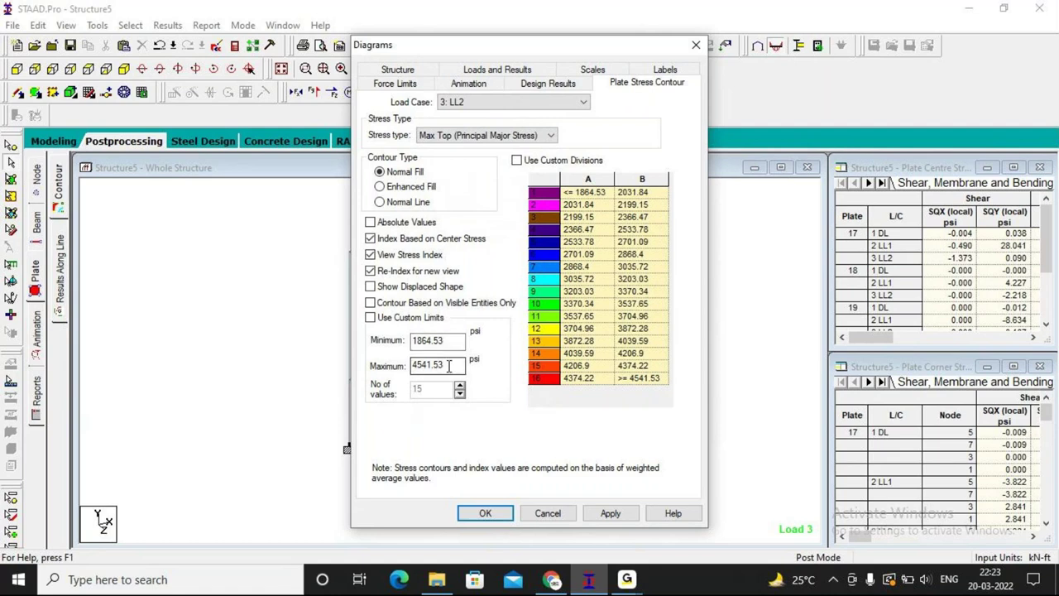
{"action": "left_click", "coordinate": [622, 513]}
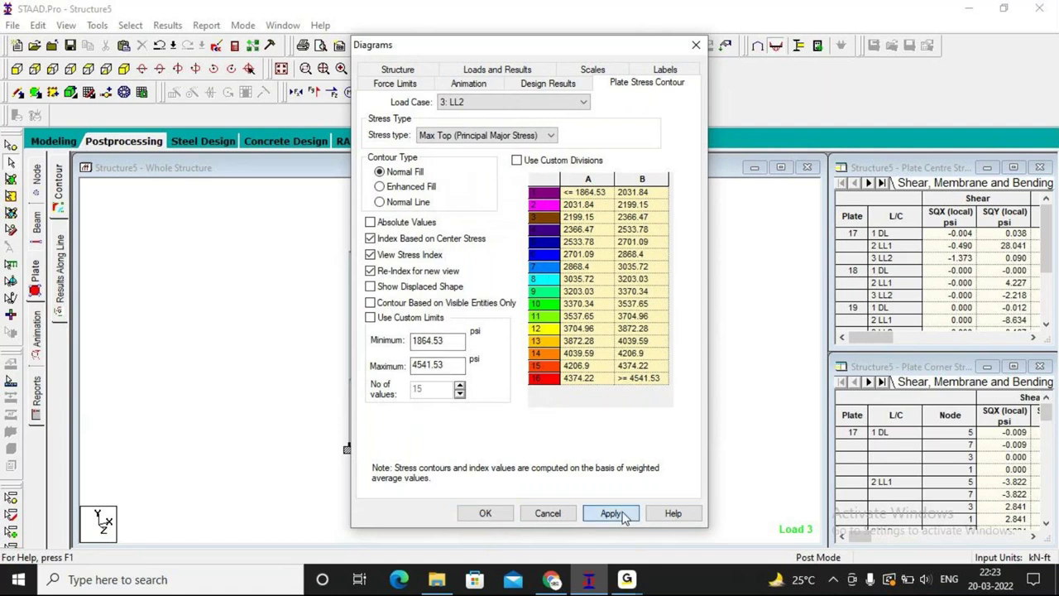
{"action": "left_click", "coordinate": [556, 513]}
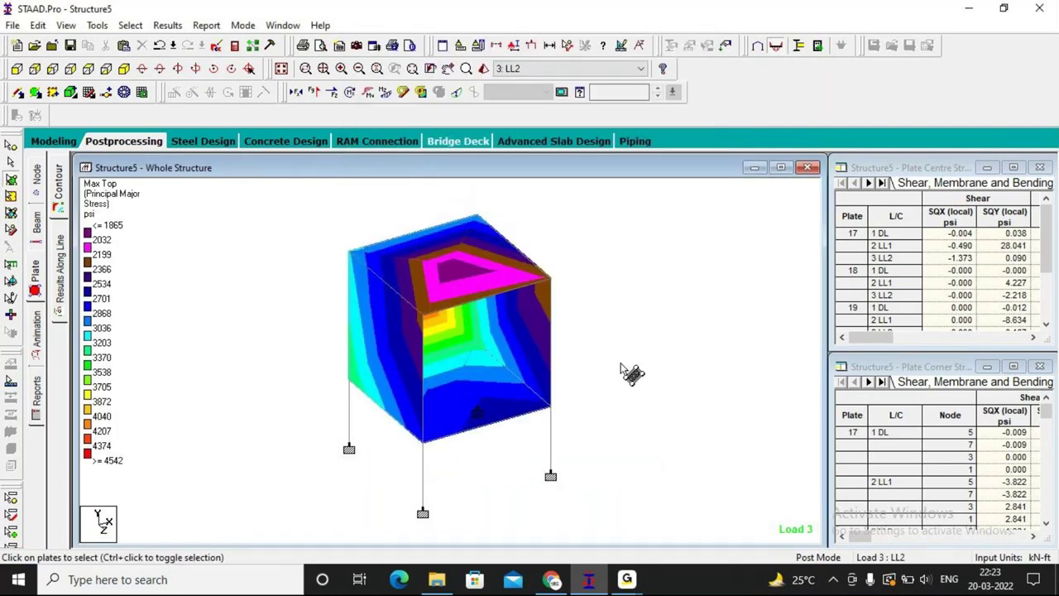
Rotate the structure about its axes to examine the principal stress contours on the different plate faces.
{"action": "left_click", "coordinate": [160, 69]}
{"action": "left_click", "coordinate": [177, 68]}
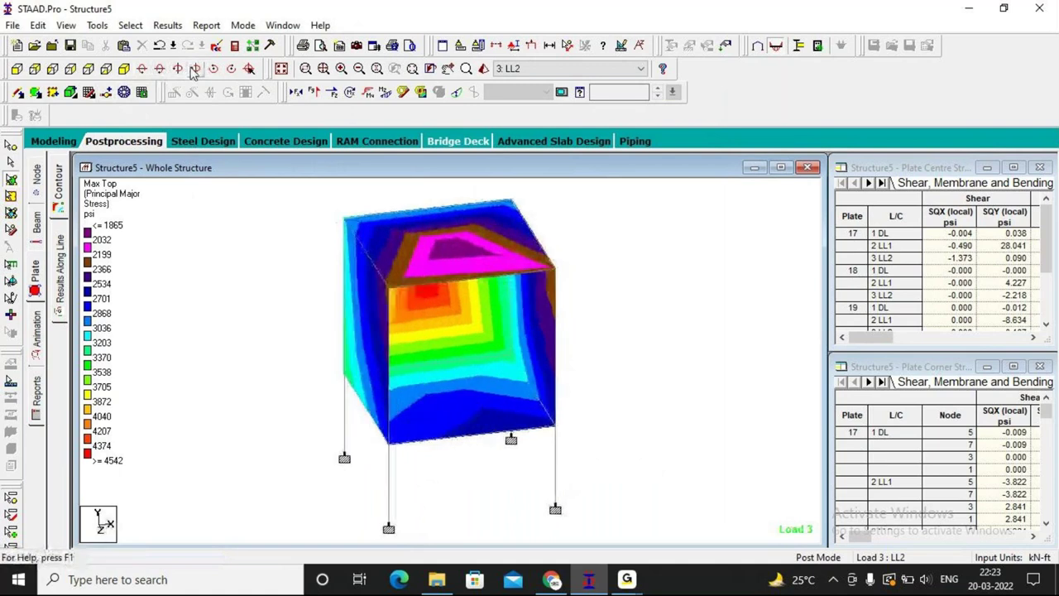
{"action": "left_click", "coordinate": [214, 69]}
{"action": "left_click", "coordinate": [213, 68]}
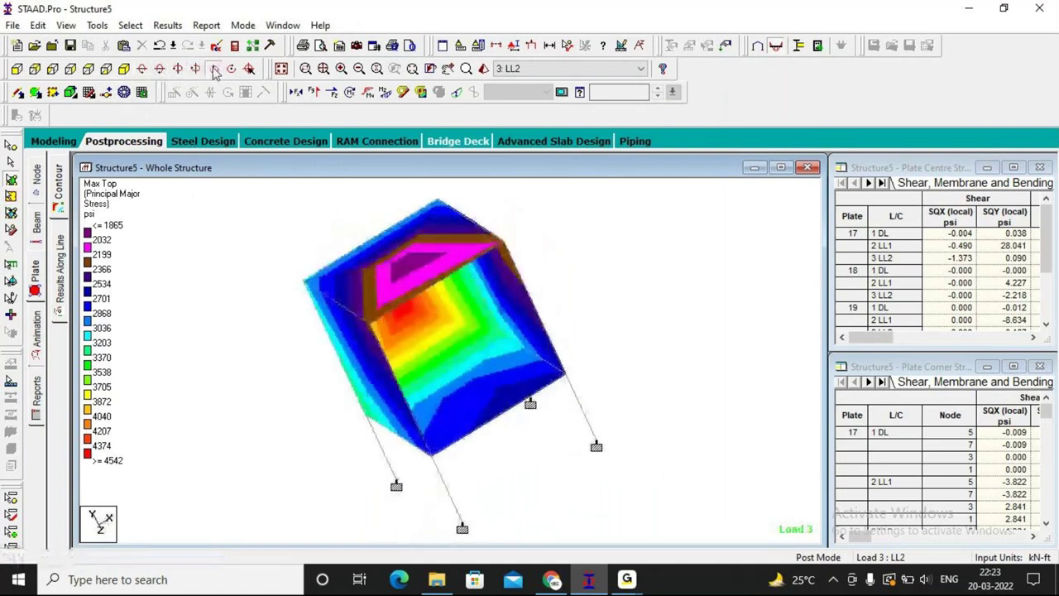
{"action": "left_click", "coordinate": [214, 68]}
{"action": "left_click", "coordinate": [213, 68]}
{"action": "left_click", "coordinate": [233, 70]}
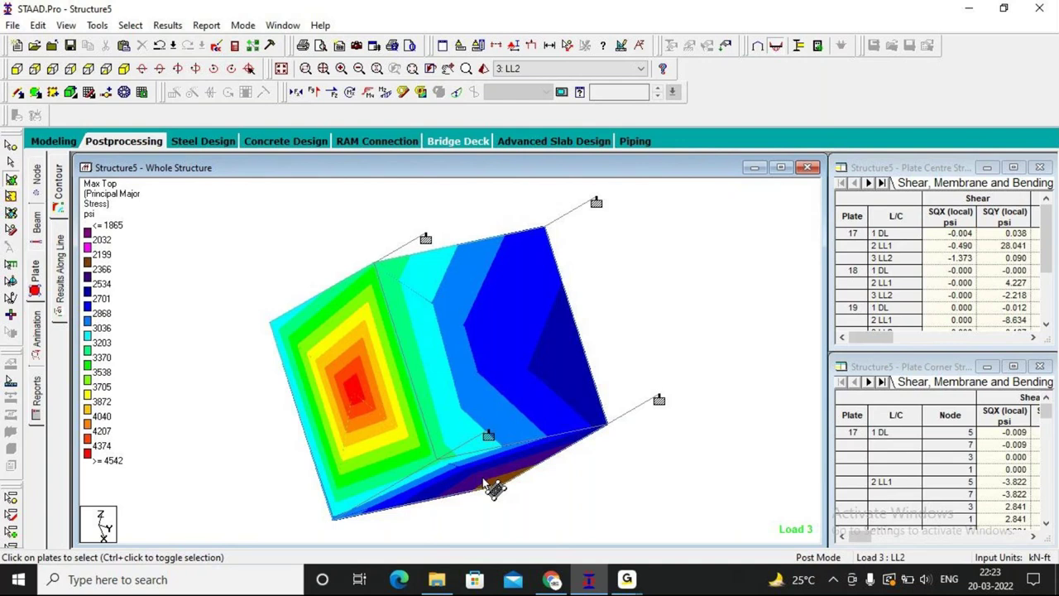
Return to modeling mode, run the analysis of the structure again, and view its output file.
{"action": "left_click", "coordinate": [206, 26]}
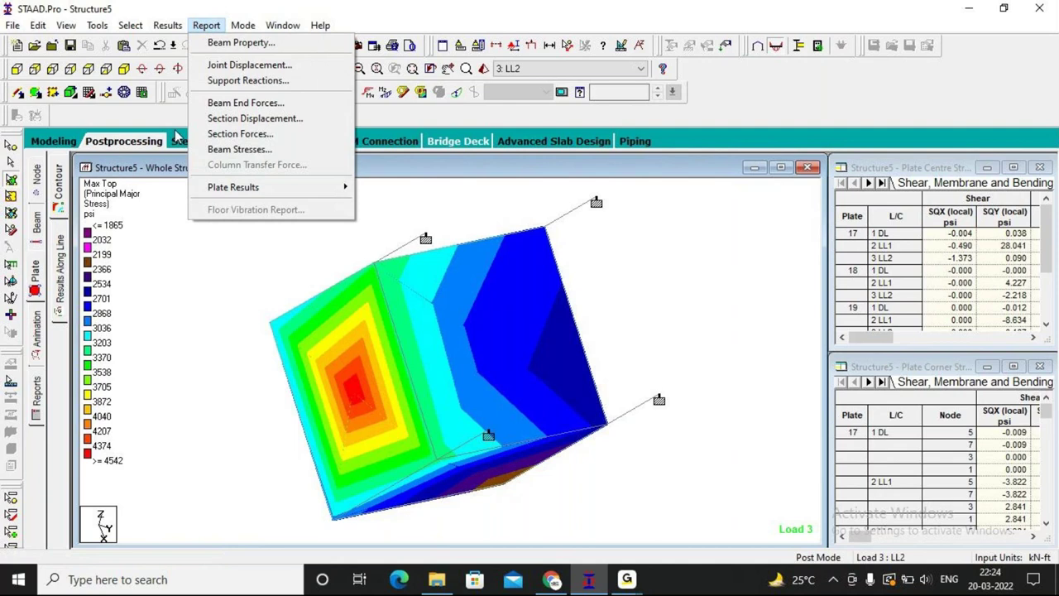
{"action": "key", "text": "Right"}
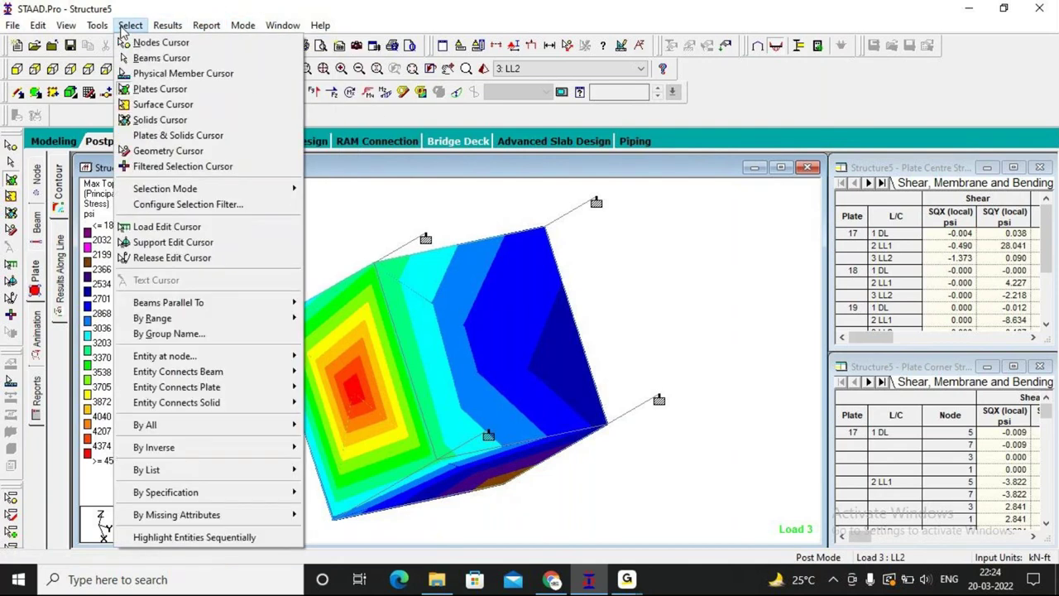
{"action": "left_click", "coordinate": [37, 141]}
{"action": "left_click", "coordinate": [279, 25]}
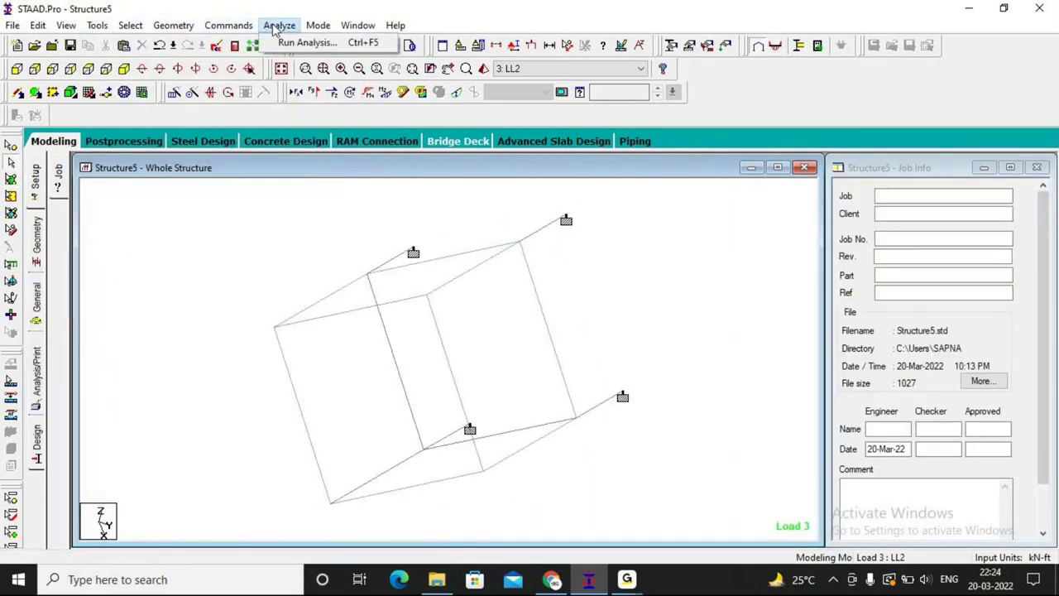
{"action": "left_click", "coordinate": [303, 43]}
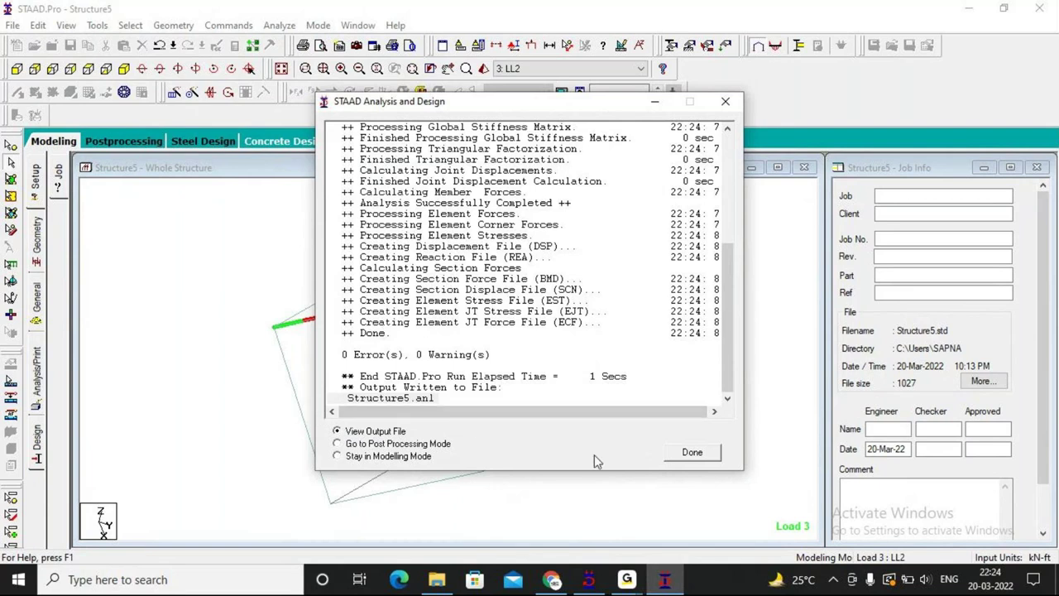
{"action": "left_click", "coordinate": [691, 452]}
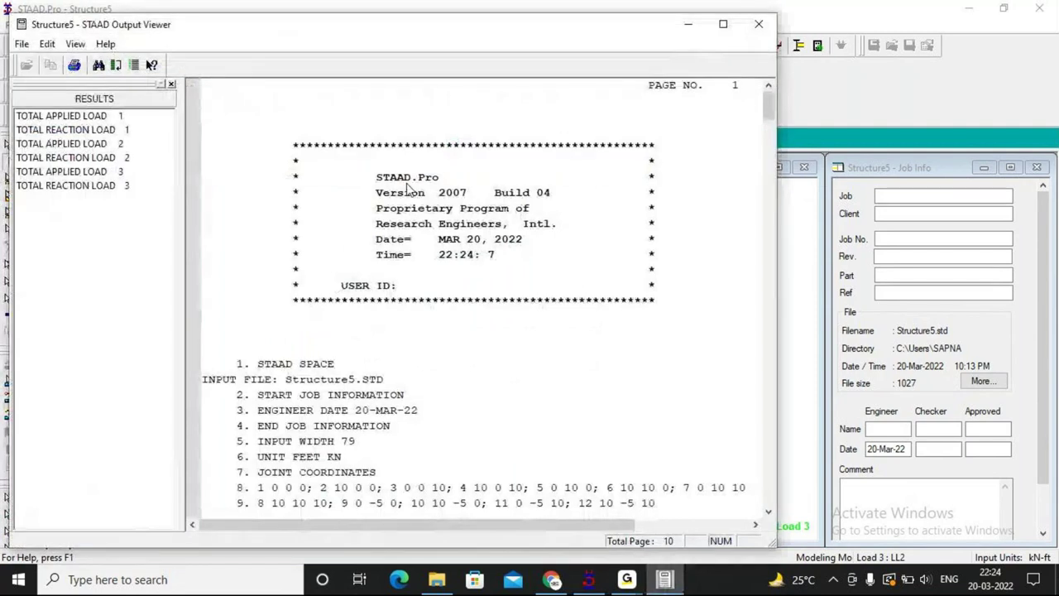
Maximize the output report and locate the actual weight of the structure under the dead load case DL on page 3.
{"action": "left_click", "coordinate": [723, 24]}
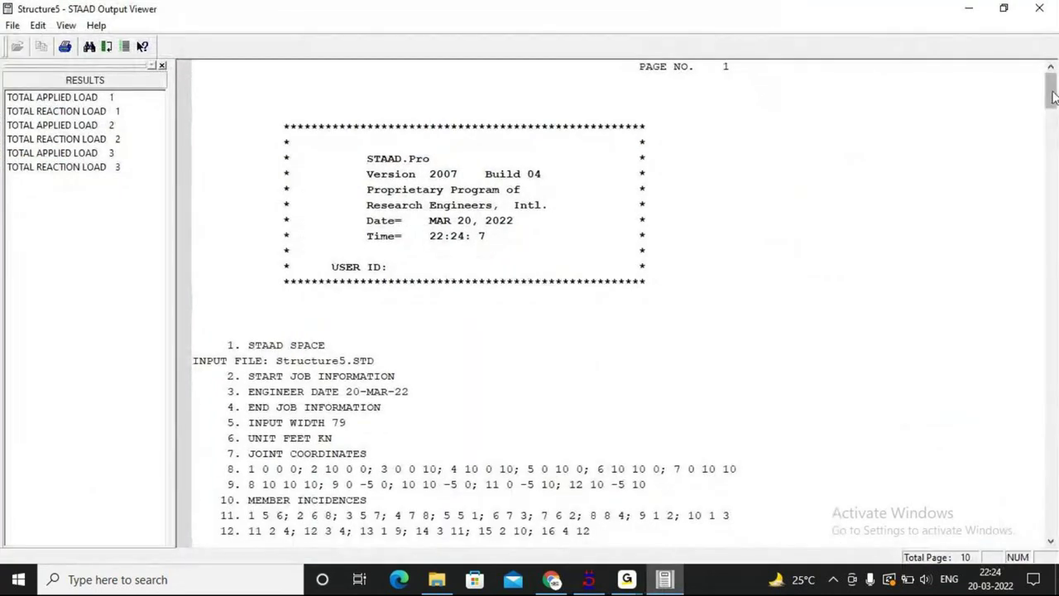
{"action": "scroll", "coordinate": [1052, 101], "scroll_direction": "down", "scroll_amount": 1}
{"action": "left_click_drag", "start_coordinate": [1052, 101], "coordinate": [1054, 165]}
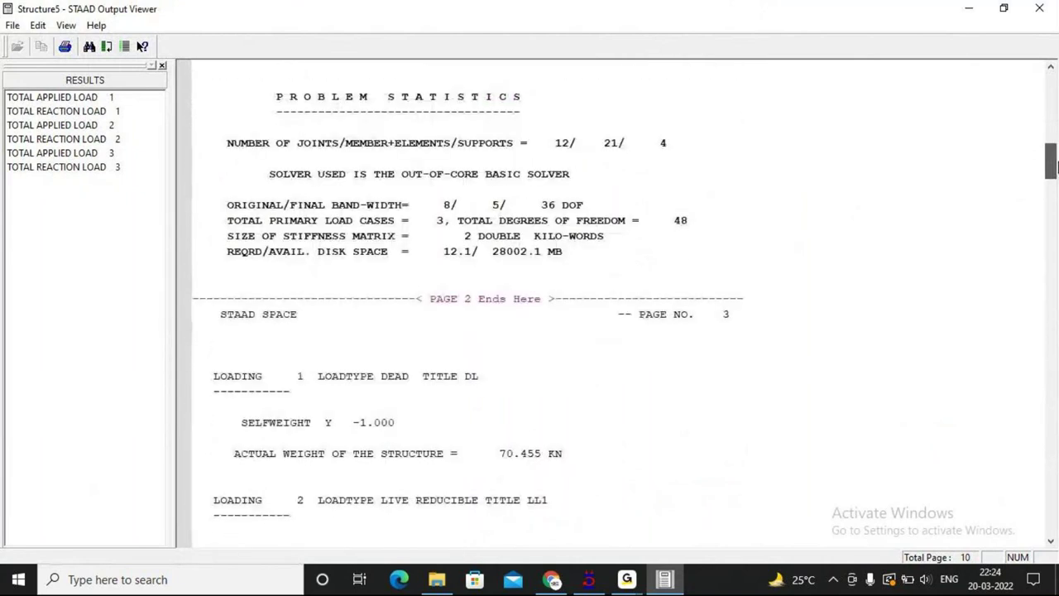
{"action": "scroll", "coordinate": [616, 446], "scroll_direction": "down", "scroll_amount": 2}
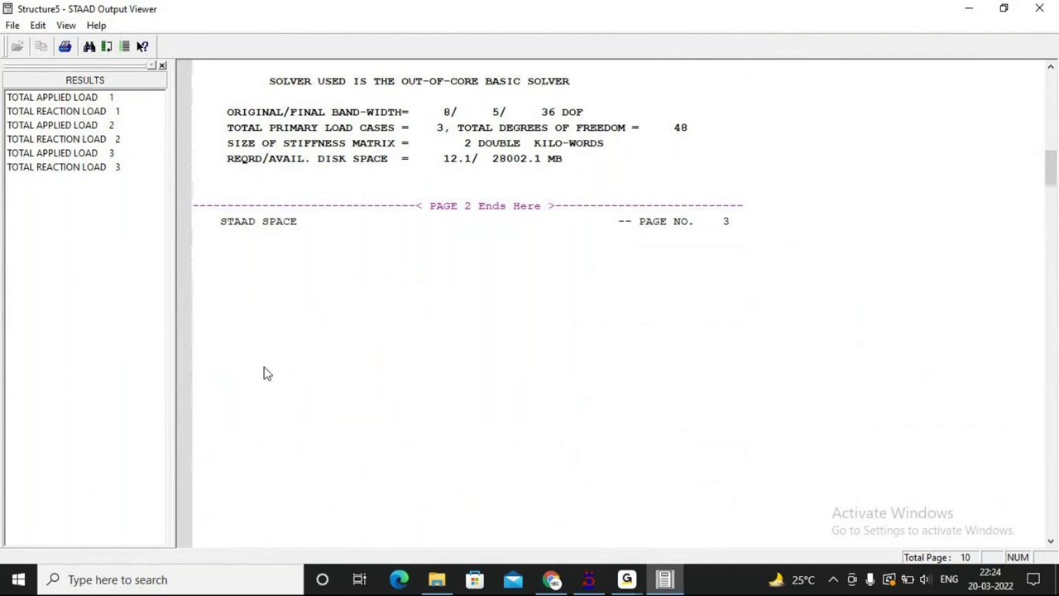
{"action": "left_click", "coordinate": [374, 370]}
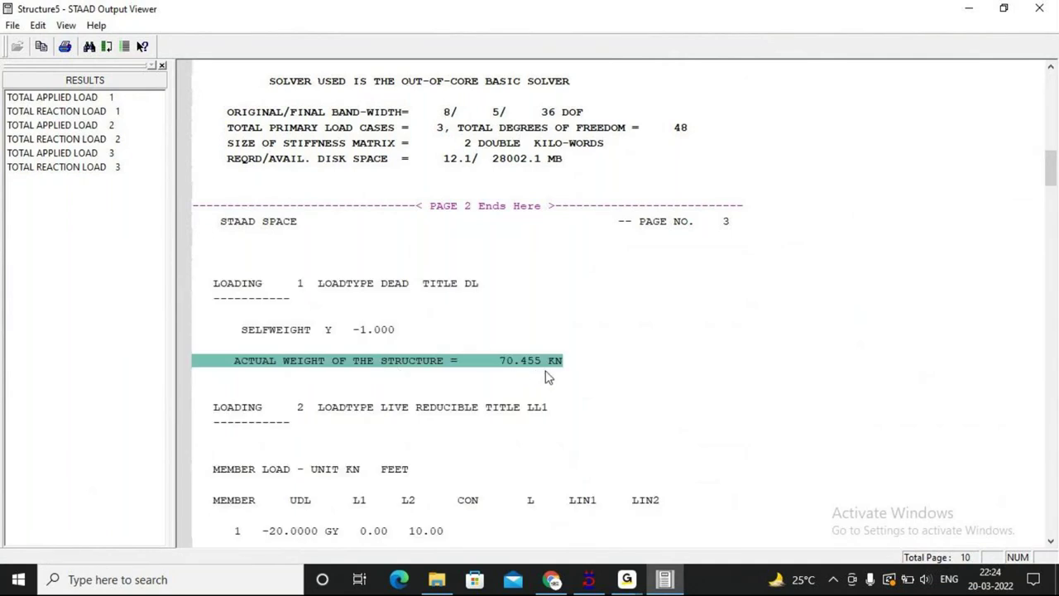
{"action": "left_click", "coordinate": [620, 380]}
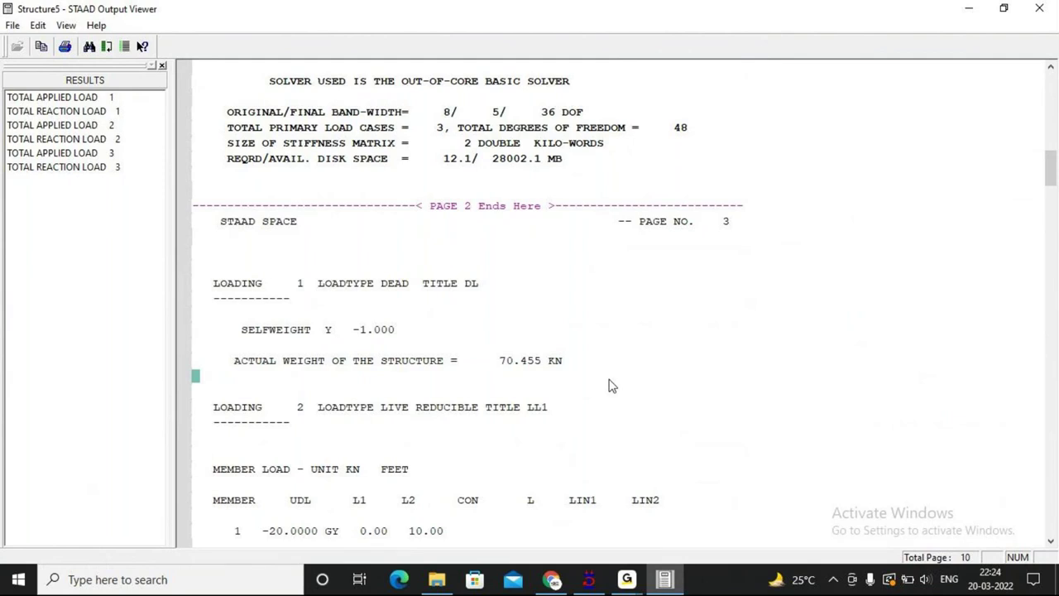
Read through the LL1 member loads, the element pressures and the joint equivalent loads, down to the load and reaction summary for loading 1.
{"action": "scroll", "coordinate": [609, 386], "scroll_direction": "down", "scroll_amount": 3}
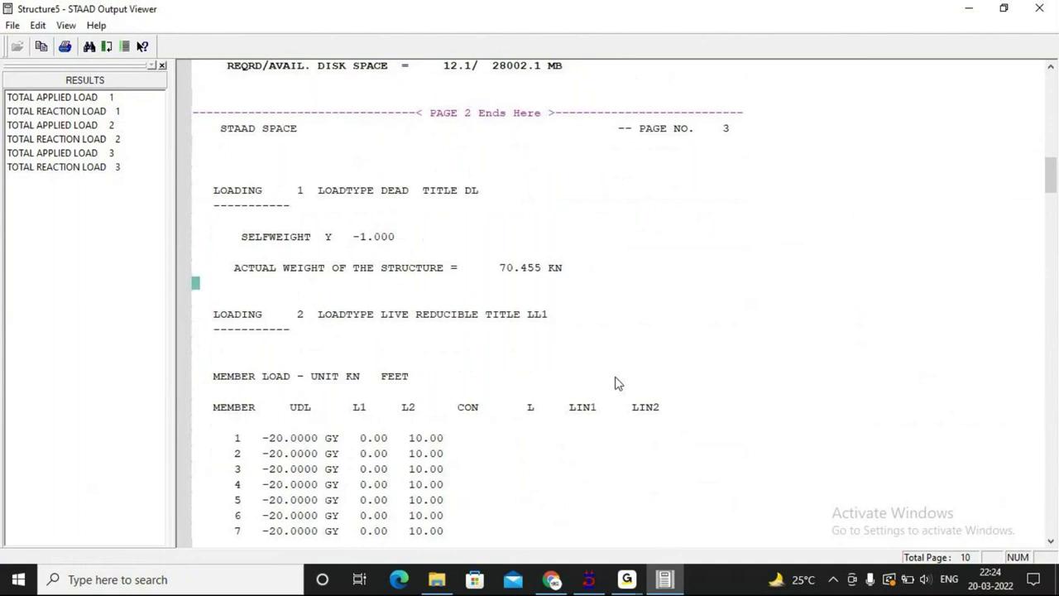
{"action": "scroll", "coordinate": [609, 383], "scroll_direction": "down", "scroll_amount": 2}
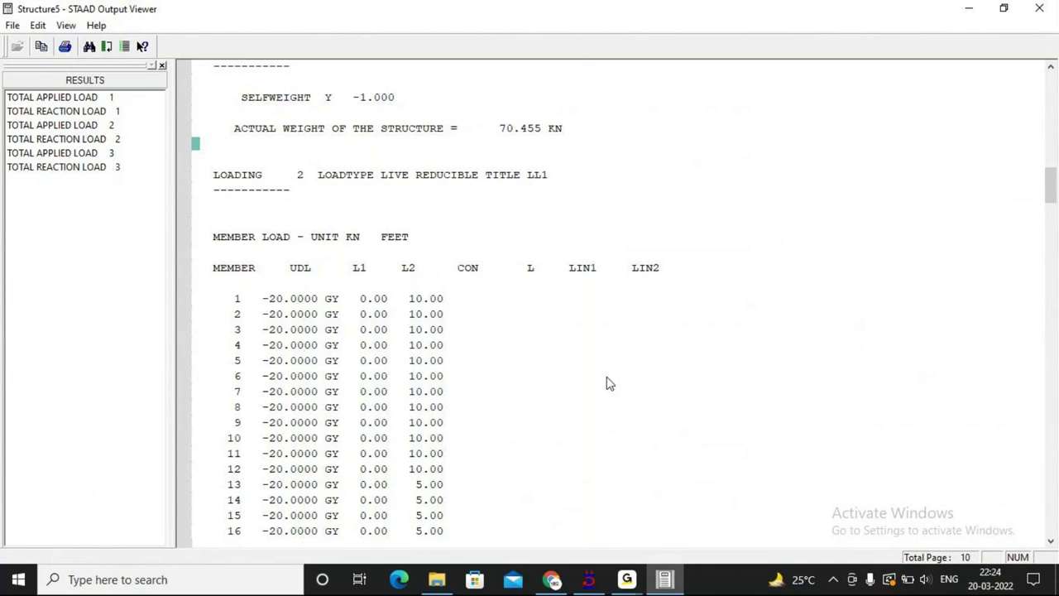
{"action": "scroll", "coordinate": [606, 383], "scroll_direction": "down", "scroll_amount": 12}
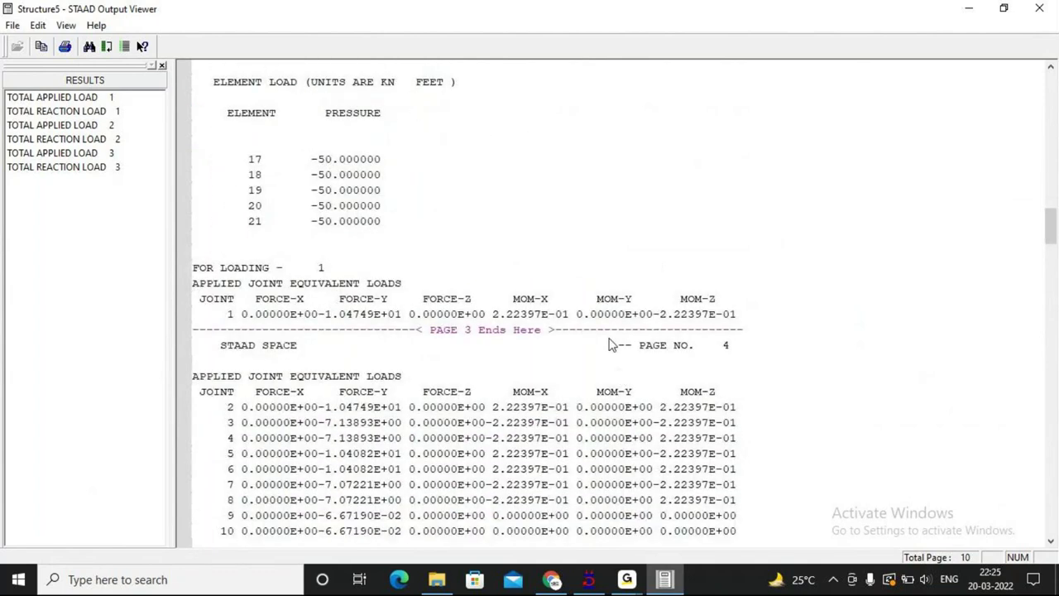
{"action": "scroll", "coordinate": [623, 364], "scroll_direction": "down", "scroll_amount": 9}
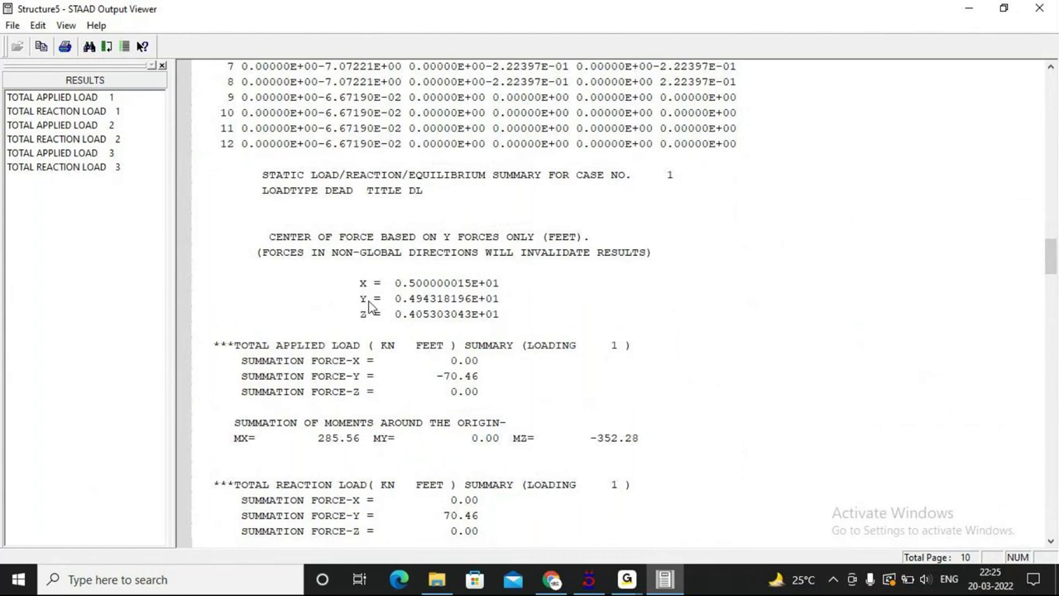
Close the output report and show the structure in isometric view in postprocessing mode.
{"action": "left_click", "coordinate": [1055, 9]}
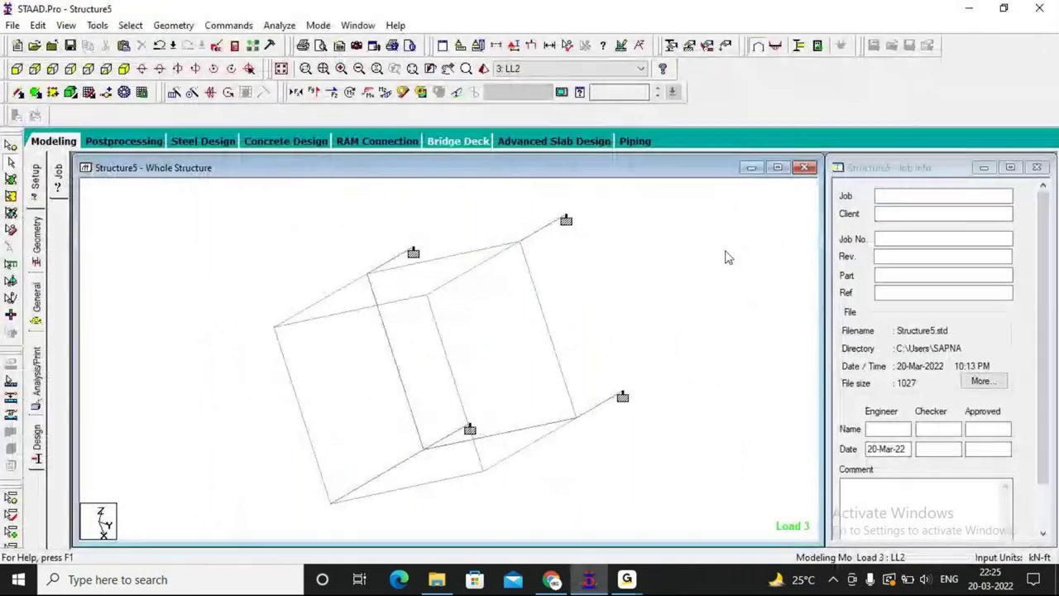
{"action": "left_click", "coordinate": [124, 68]}
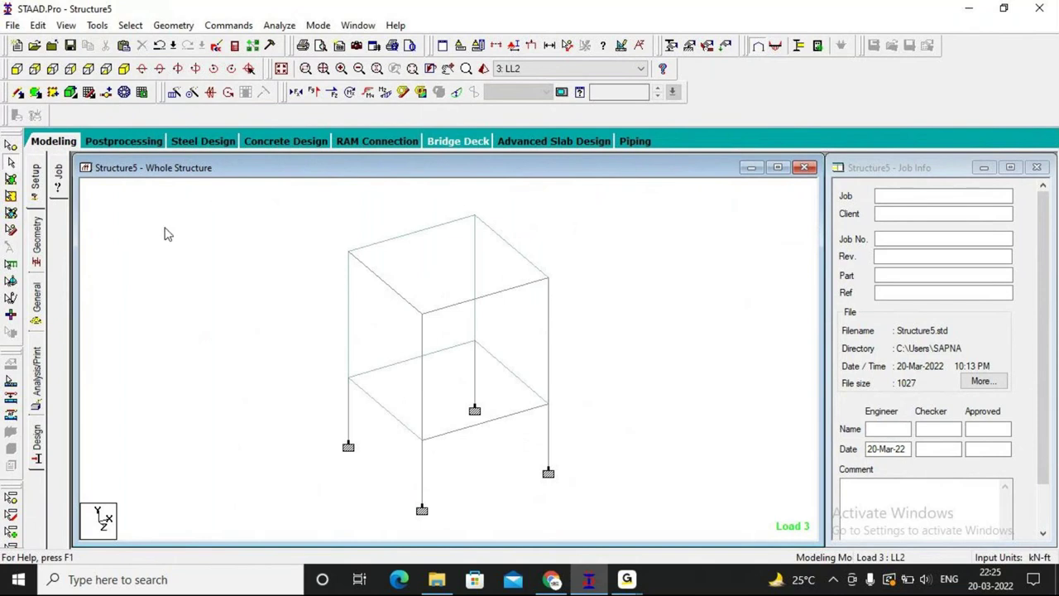
{"action": "left_click", "coordinate": [129, 145]}
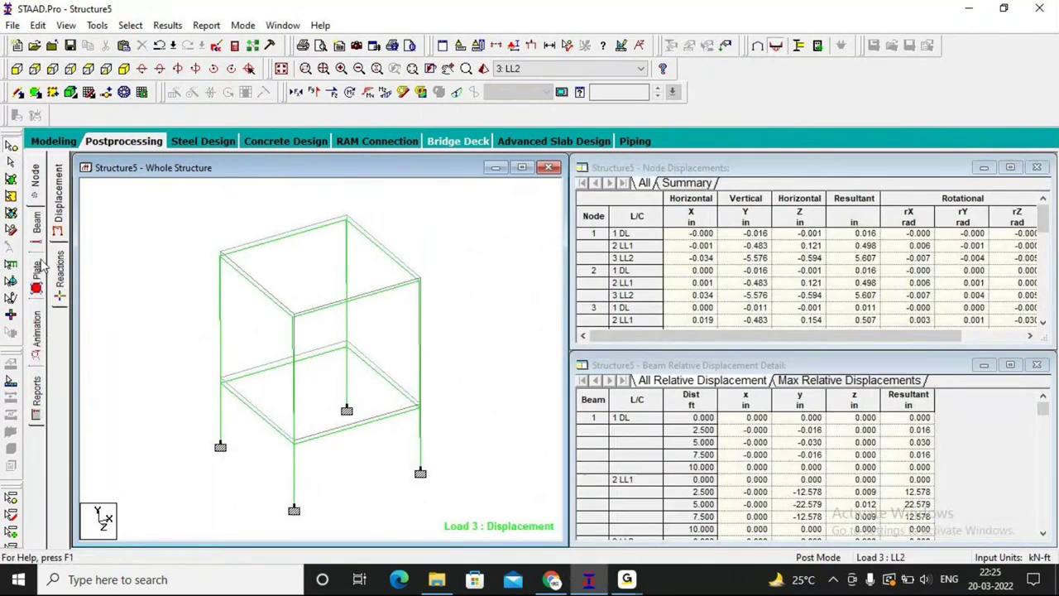
Display the plate stress contours for load case 1: DL with stress type Max Top (Principal Major Stress).
{"action": "left_click", "coordinate": [36, 279]}
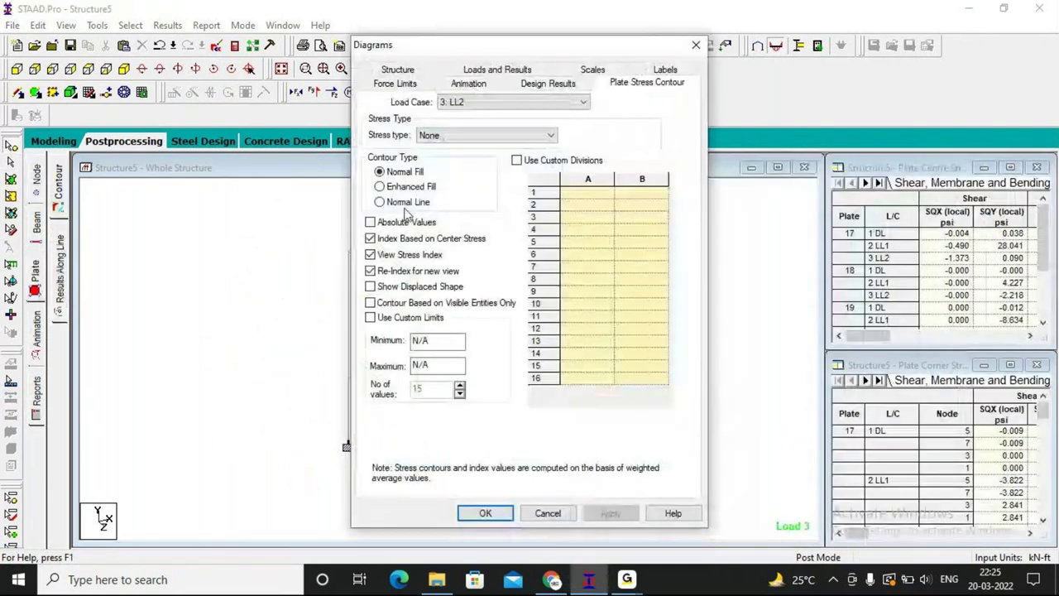
{"action": "left_click", "coordinate": [488, 101]}
{"action": "left_click", "coordinate": [463, 113]}
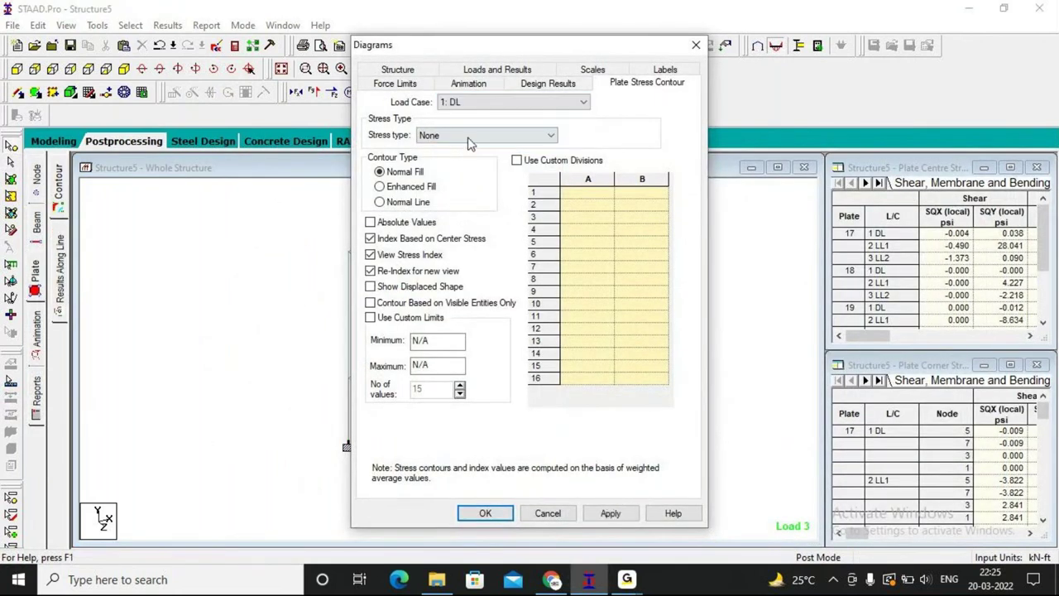
{"action": "left_click", "coordinate": [486, 135]}
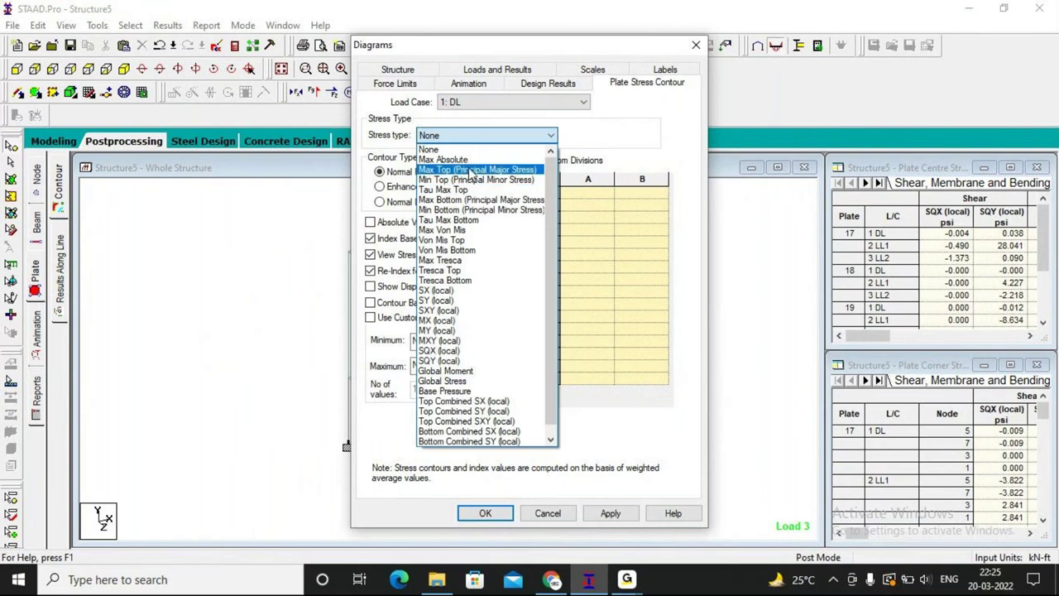
{"action": "left_click", "coordinate": [471, 170]}
{"action": "left_click", "coordinate": [486, 106]}
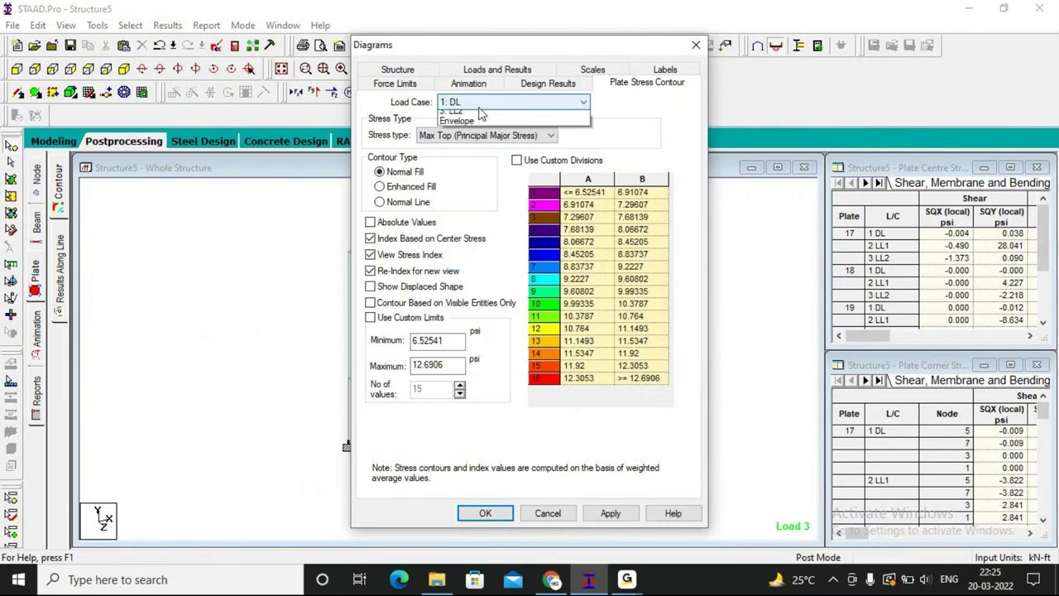
{"action": "left_click", "coordinate": [468, 120]}
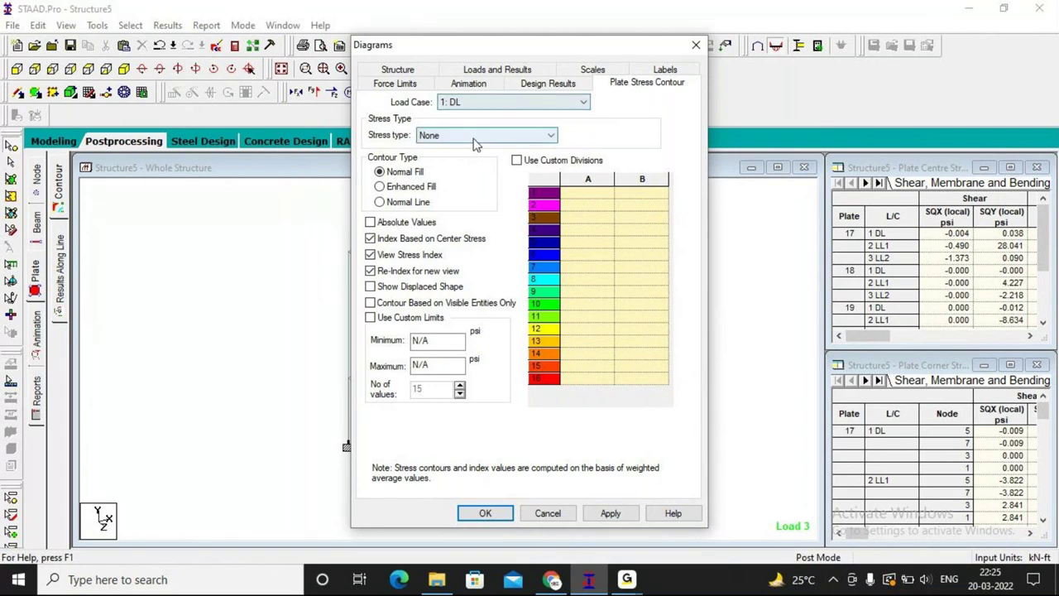
{"action": "left_click", "coordinate": [476, 137]}
{"action": "left_click", "coordinate": [472, 170]}
{"action": "key", "text": "Return"}
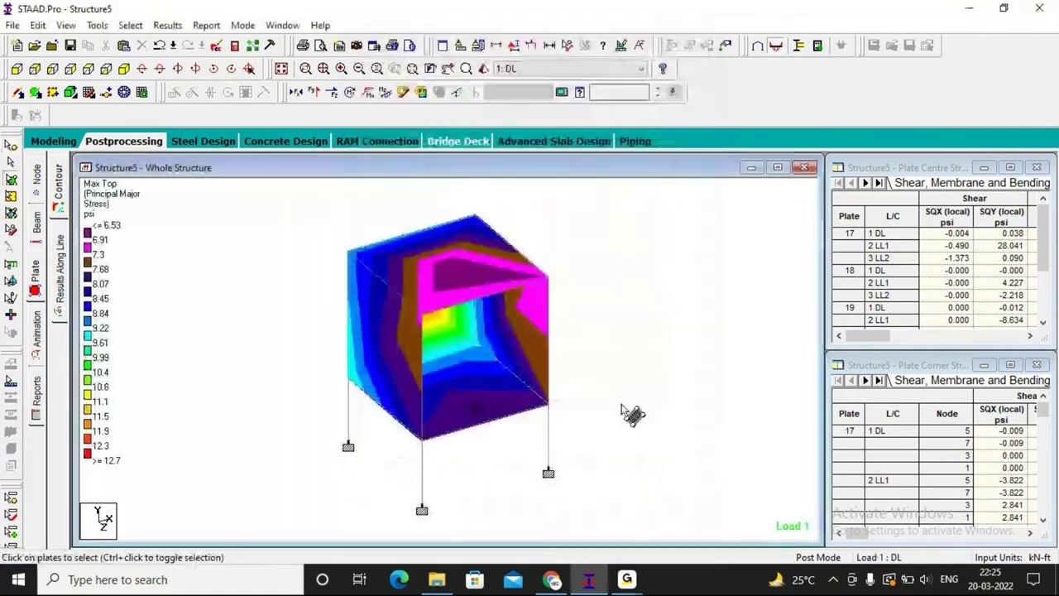
Rotate the structure about its vertical axis to examine the dead load stress contours on the different plate faces.
{"action": "left_click", "coordinate": [192, 68]}
{"action": "left_click", "coordinate": [192, 68]}
{"action": "left_click", "coordinate": [192, 69]}
{"action": "left_click", "coordinate": [192, 69]}
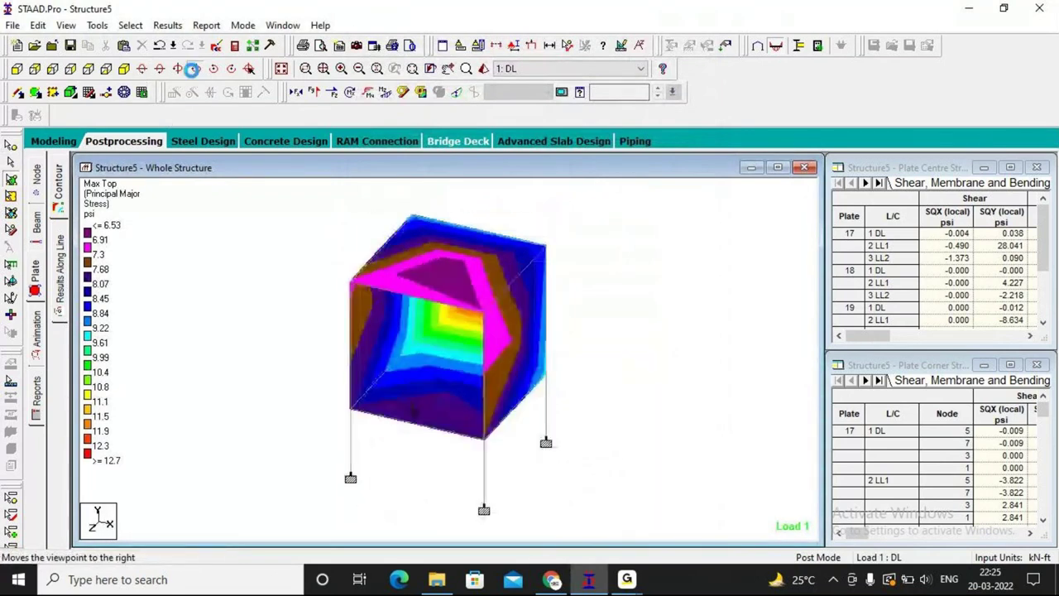
{"action": "left_click", "coordinate": [192, 68]}
{"action": "left_click", "coordinate": [192, 69]}
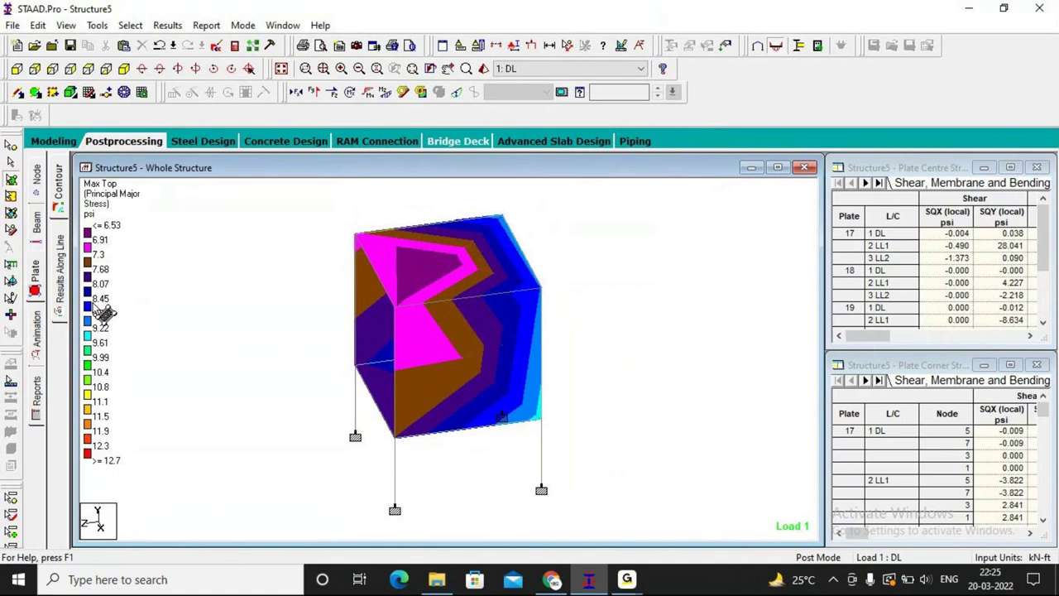
Display the Max Top (Principal Major Stress) plate contours for load case 2: LL1 and turn the structure to inspect them.
{"action": "left_click", "coordinate": [124, 69]}
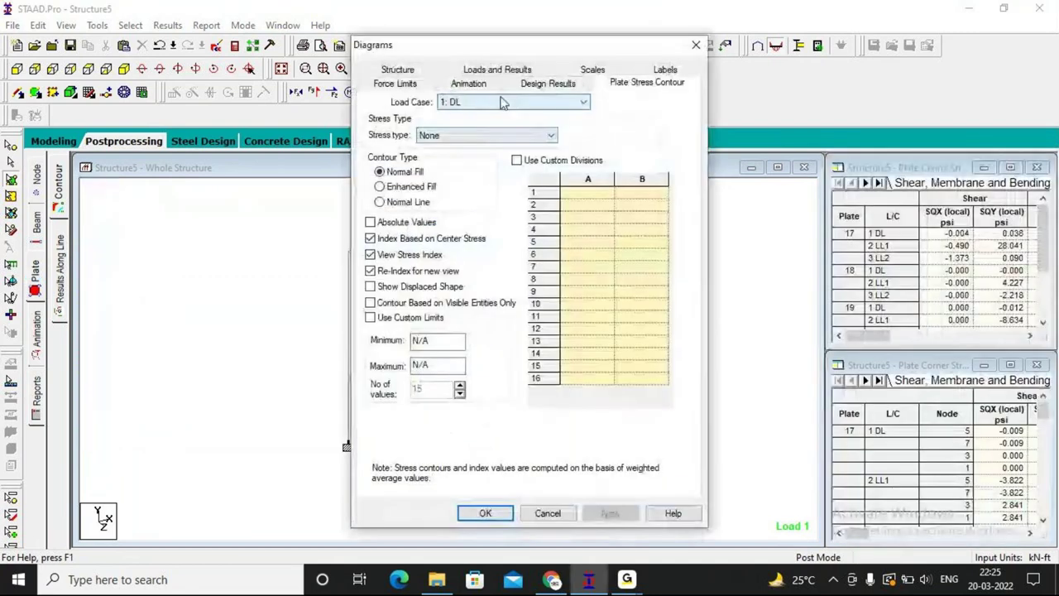
{"action": "left_click", "coordinate": [471, 101]}
{"action": "left_click", "coordinate": [473, 126]}
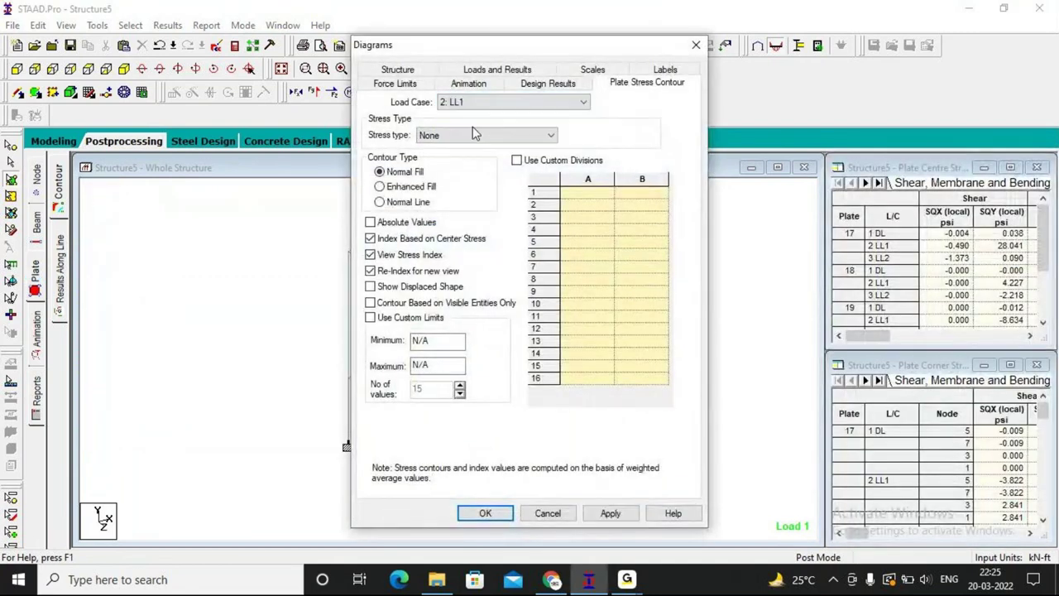
{"action": "left_click", "coordinate": [474, 134]}
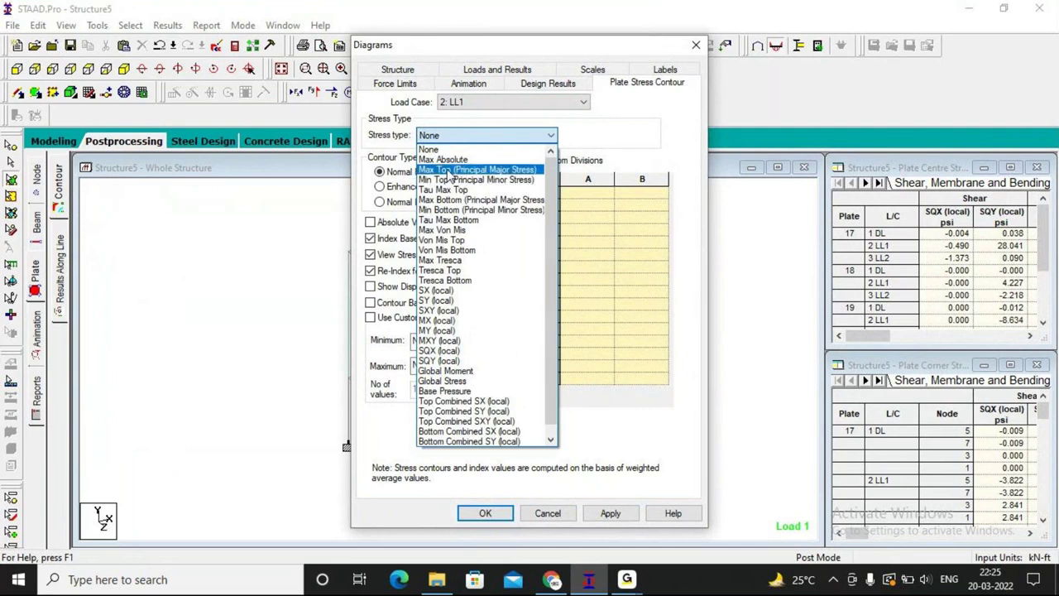
{"action": "left_click", "coordinate": [445, 170]}
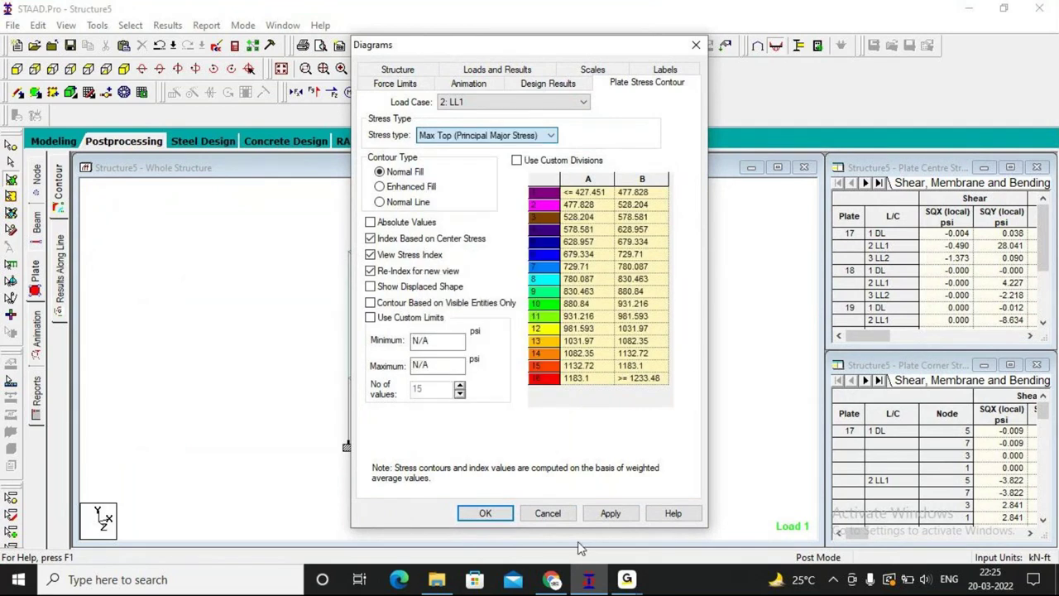
{"action": "left_click", "coordinate": [609, 513]}
{"action": "left_click", "coordinate": [485, 512]}
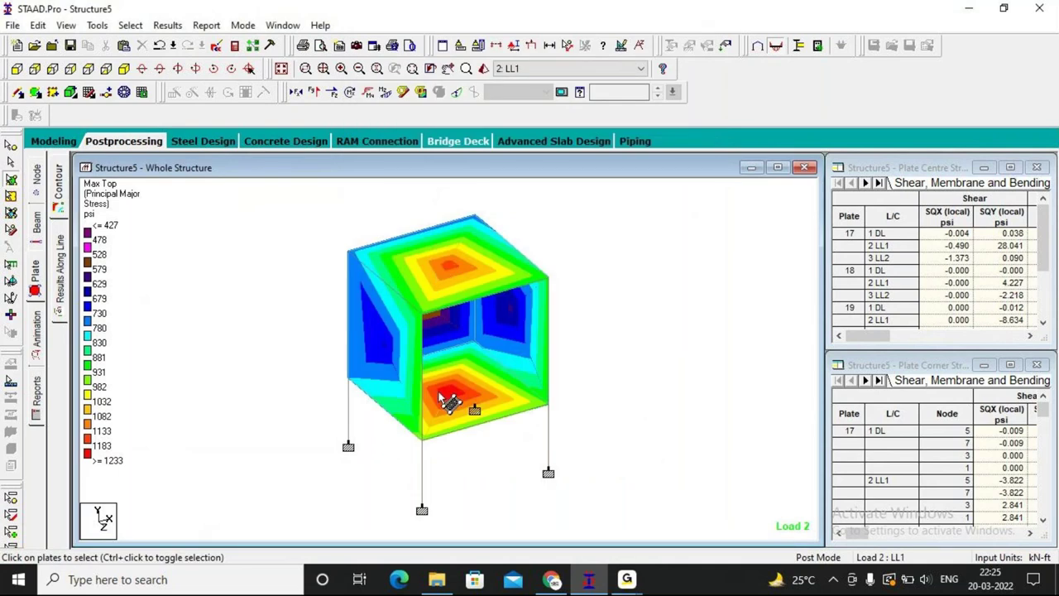
{"action": "left_click", "coordinate": [199, 69]}
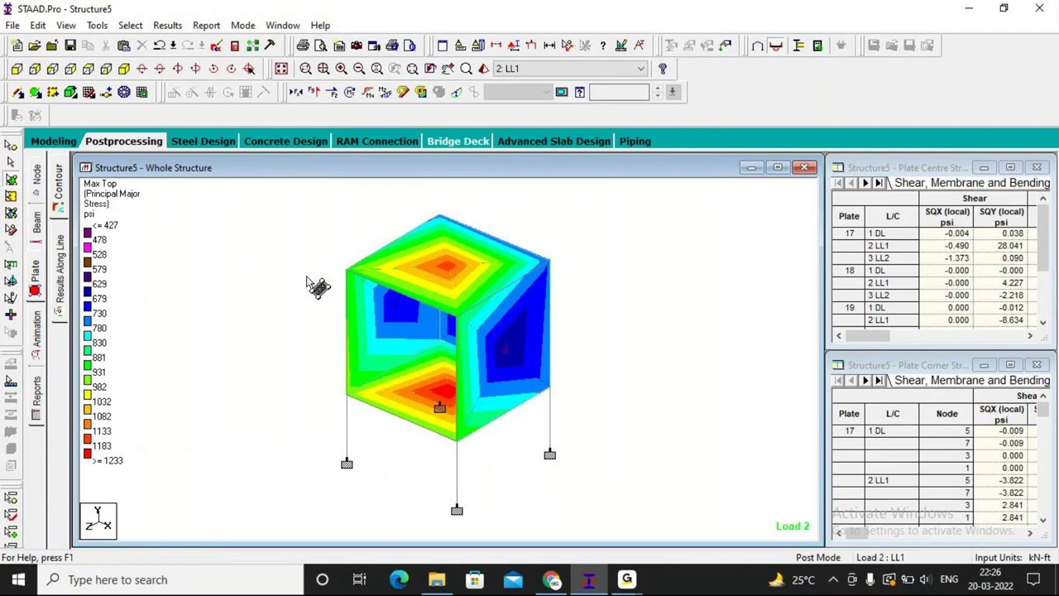
Set up the results report with Job Info as its only item and generate the preview.
{"action": "left_click", "coordinate": [34, 400]}
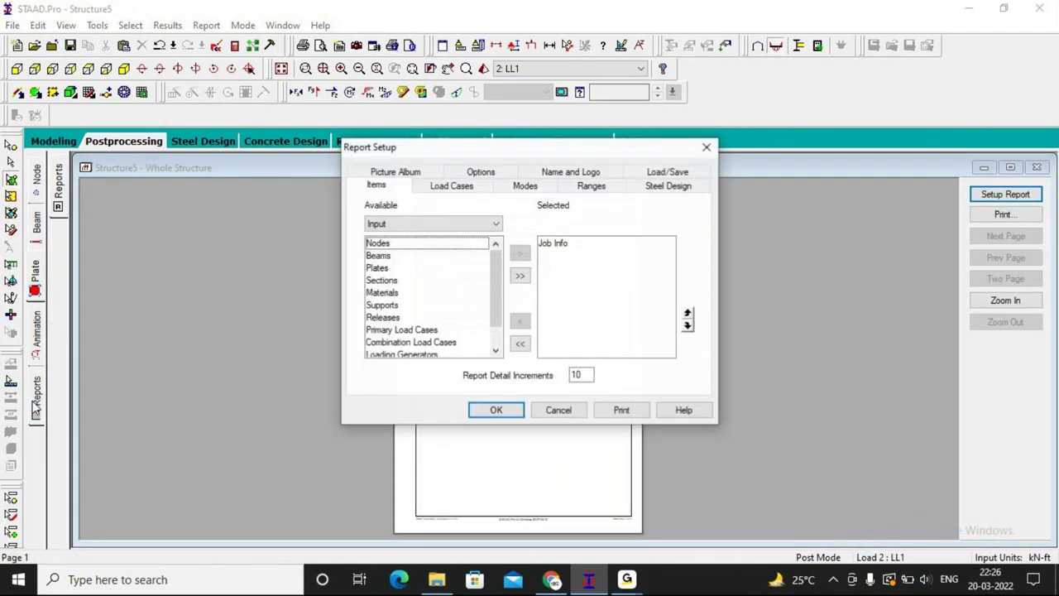
{"action": "left_click", "coordinate": [377, 256]}
{"action": "left_click", "coordinate": [373, 269]}
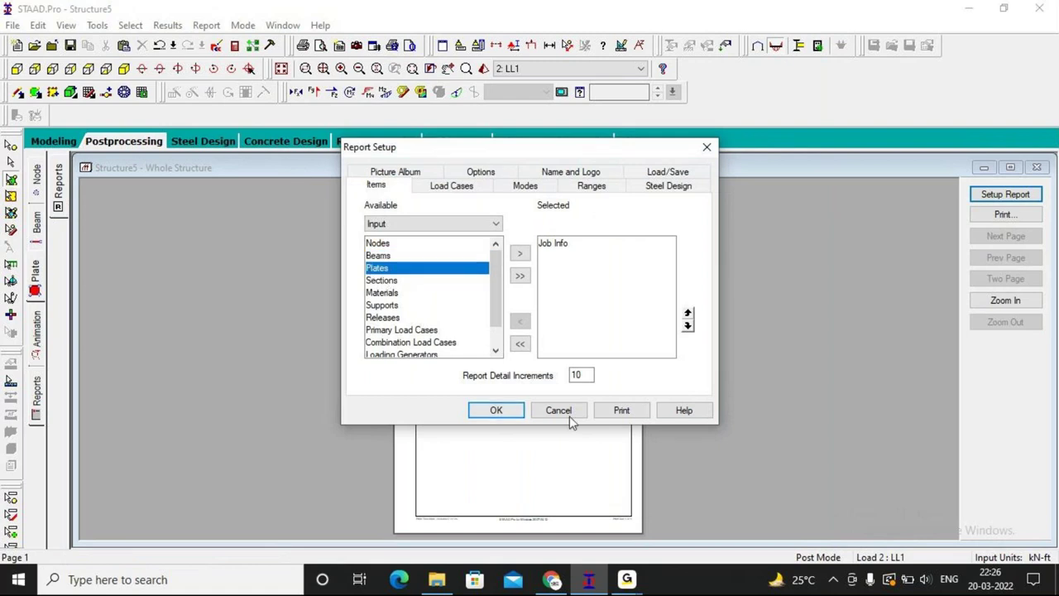
{"action": "left_click", "coordinate": [496, 408]}
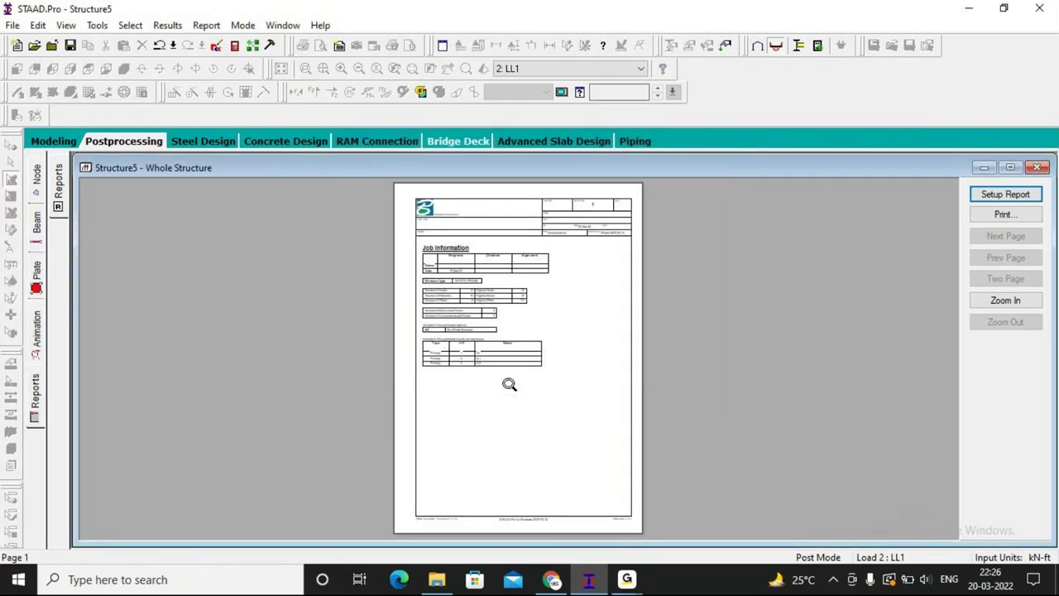
Enlarge the report page and read through its job information, structure data and list of load cases.
{"action": "left_click", "coordinate": [501, 370]}
{"action": "left_click", "coordinate": [495, 364]}
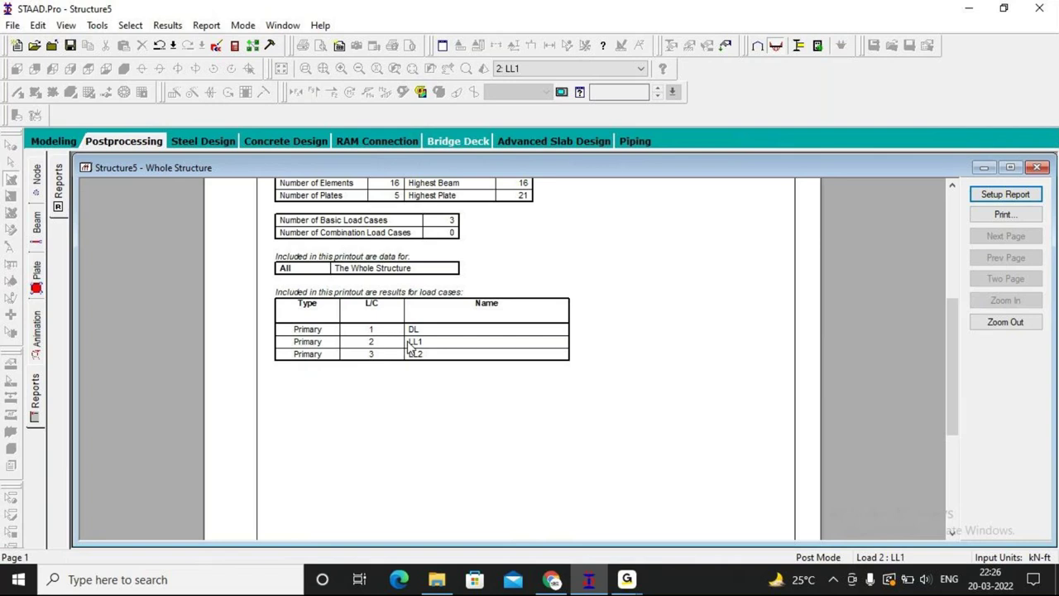
{"action": "scroll", "coordinate": [410, 348], "scroll_direction": "up", "scroll_amount": 3}
{"action": "scroll", "coordinate": [407, 359], "scroll_direction": "down", "scroll_amount": 1}
{"action": "scroll", "coordinate": [410, 361], "scroll_direction": "down", "scroll_amount": 2}
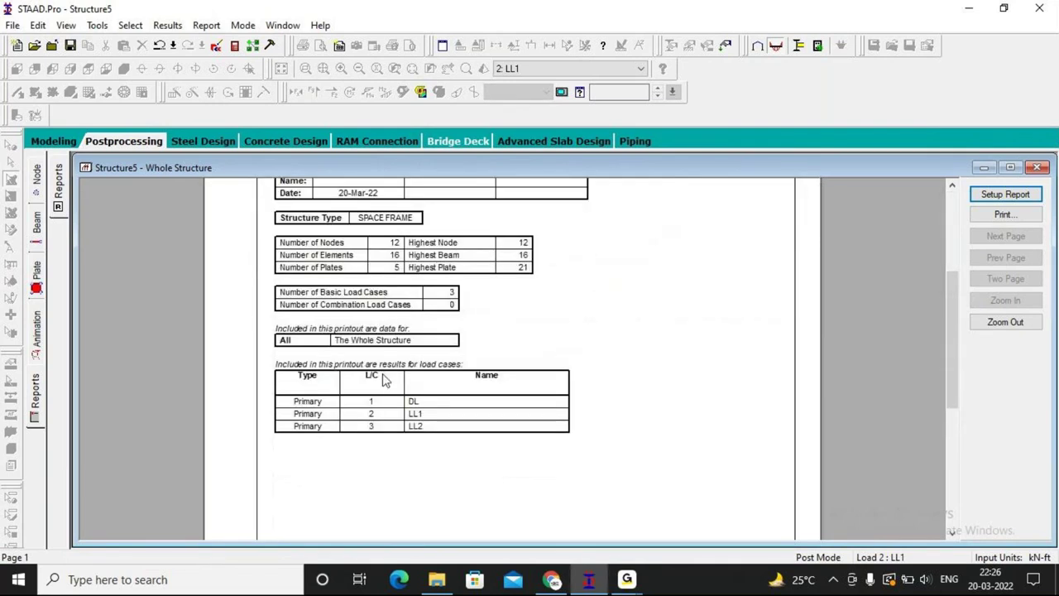
{"action": "scroll", "coordinate": [321, 273], "scroll_direction": "up", "scroll_amount": 2}
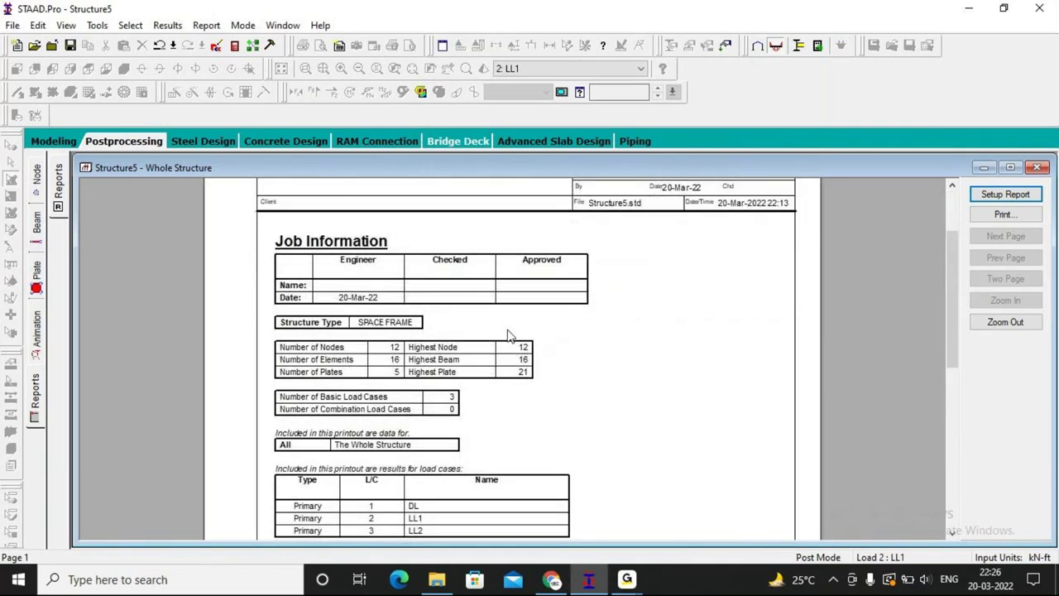
{"action": "scroll", "coordinate": [527, 371], "scroll_direction": "down", "scroll_amount": 3}
{"action": "scroll", "coordinate": [527, 358], "scroll_direction": "up", "scroll_amount": 4}
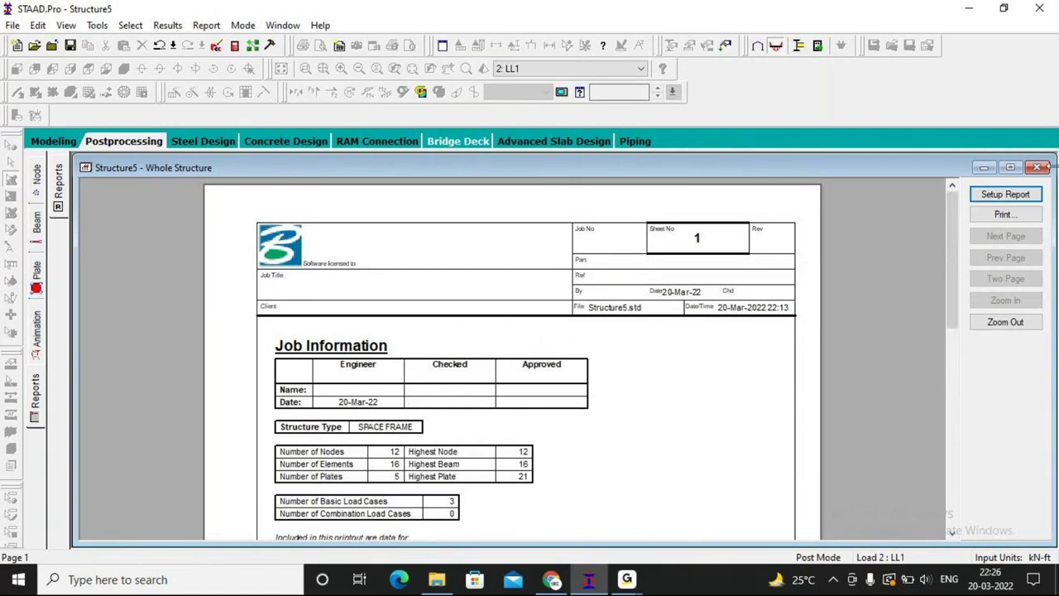
Close the Structure5 model to return to the start page.
{"action": "left_click", "coordinate": [1036, 167]}
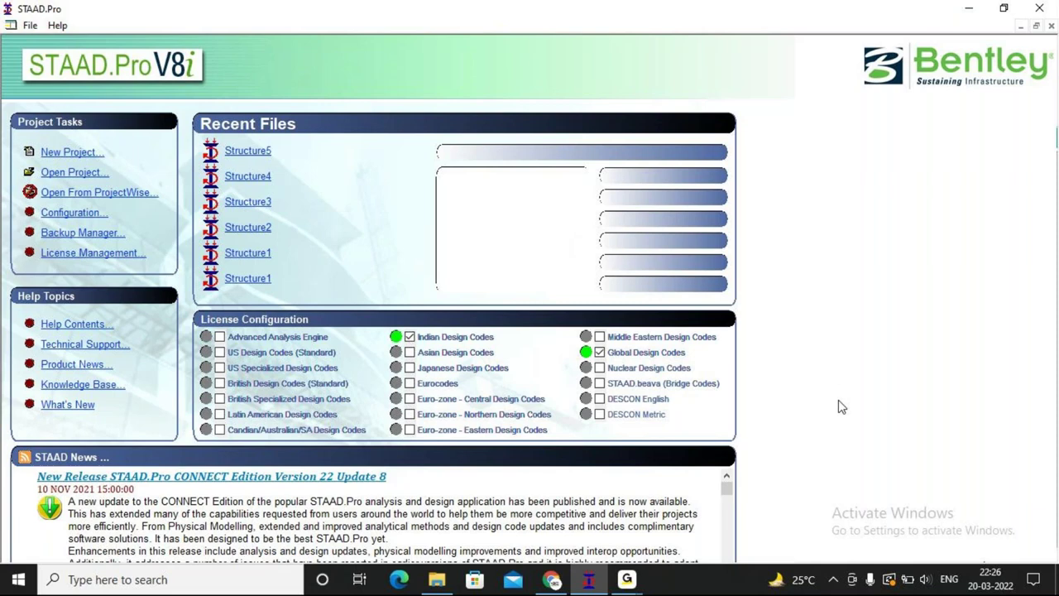
{"action": "left_click", "coordinate": [626, 579]}
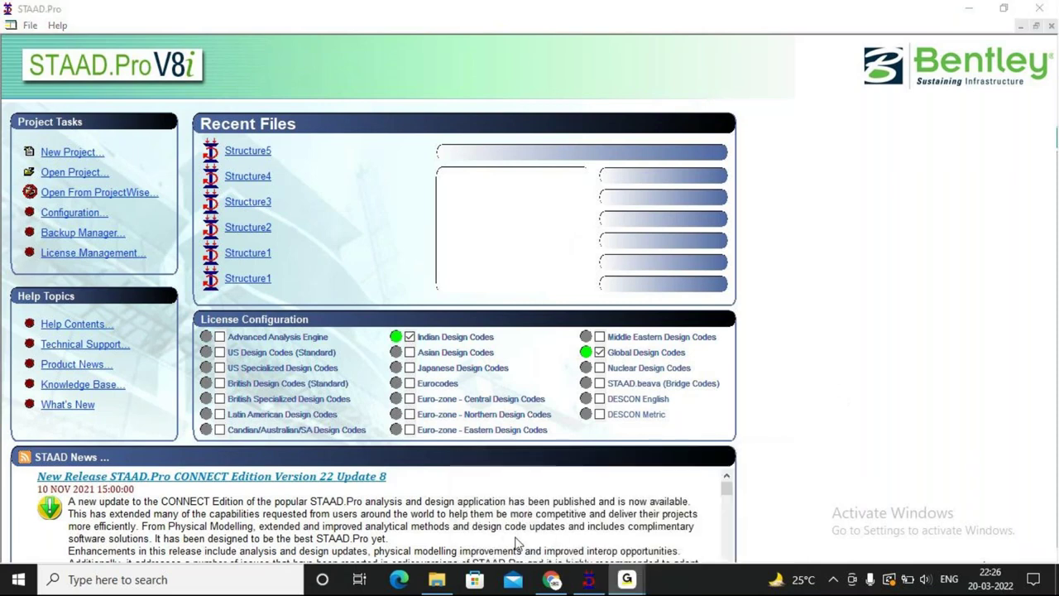